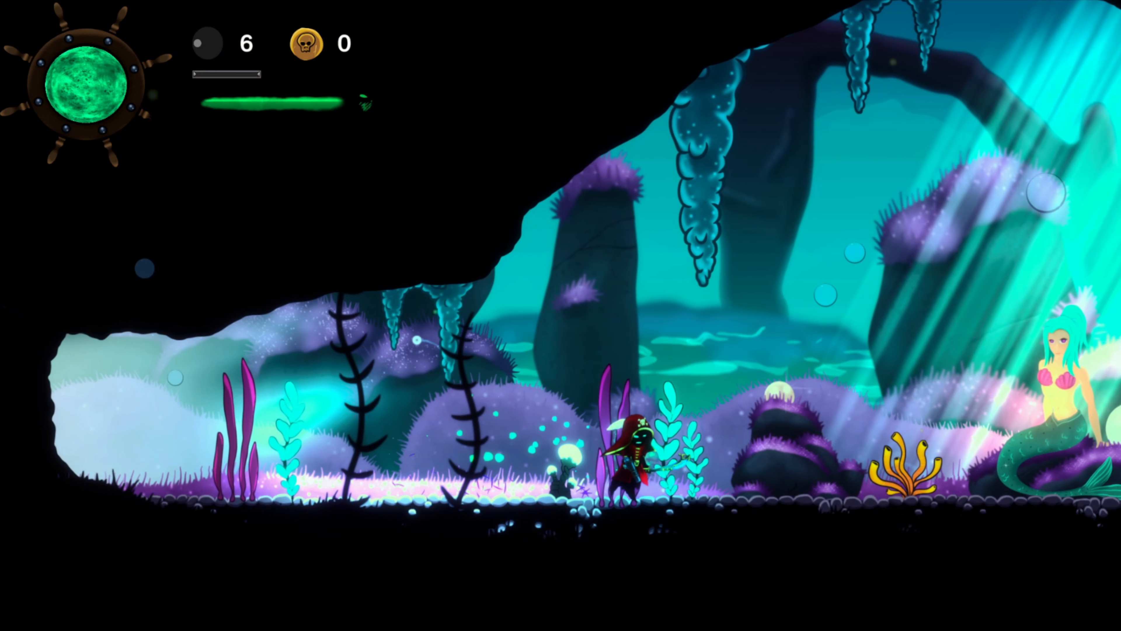
{"action": "key", "text": "d"}
{"action": "key", "text": "d"}
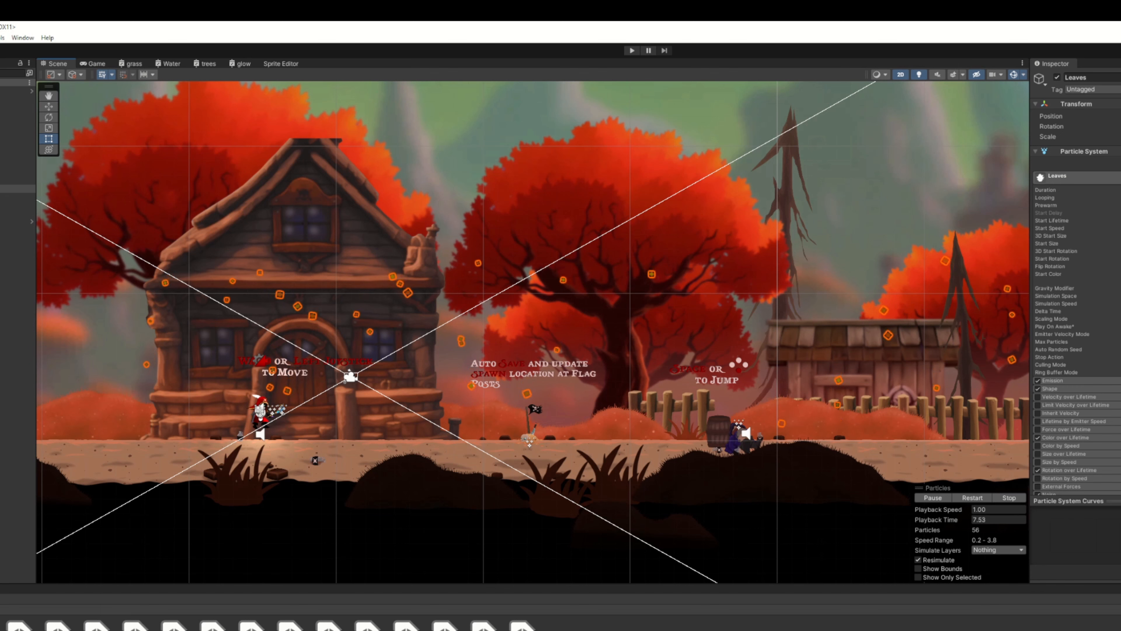
{"action": "scroll", "coordinate": [413, 360], "scroll_direction": "up", "scroll_amount": 2}
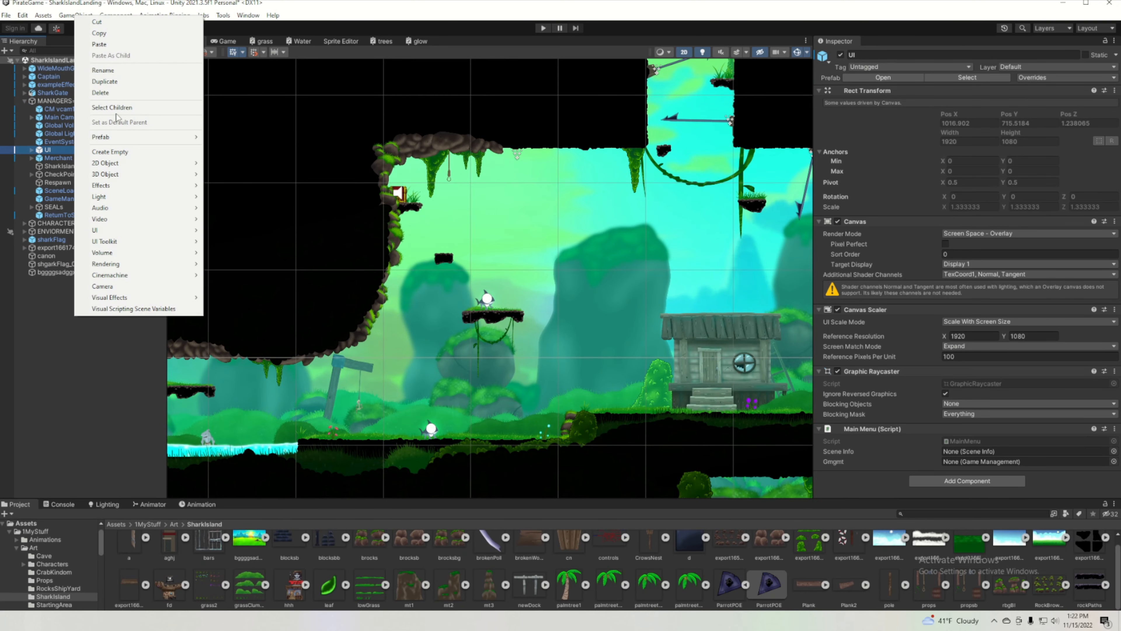
Create a new Particle System in the scene and name it FallingLeaves_PE.
{"action": "mouse_move", "coordinate": [132, 186]}
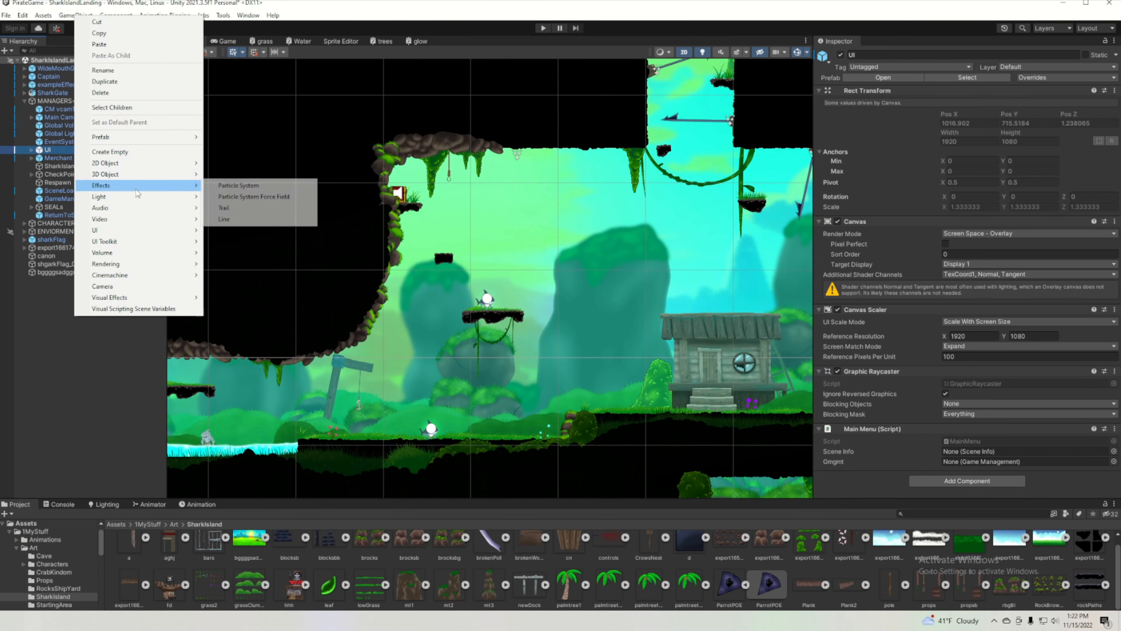
{"action": "left_click", "coordinate": [249, 186]}
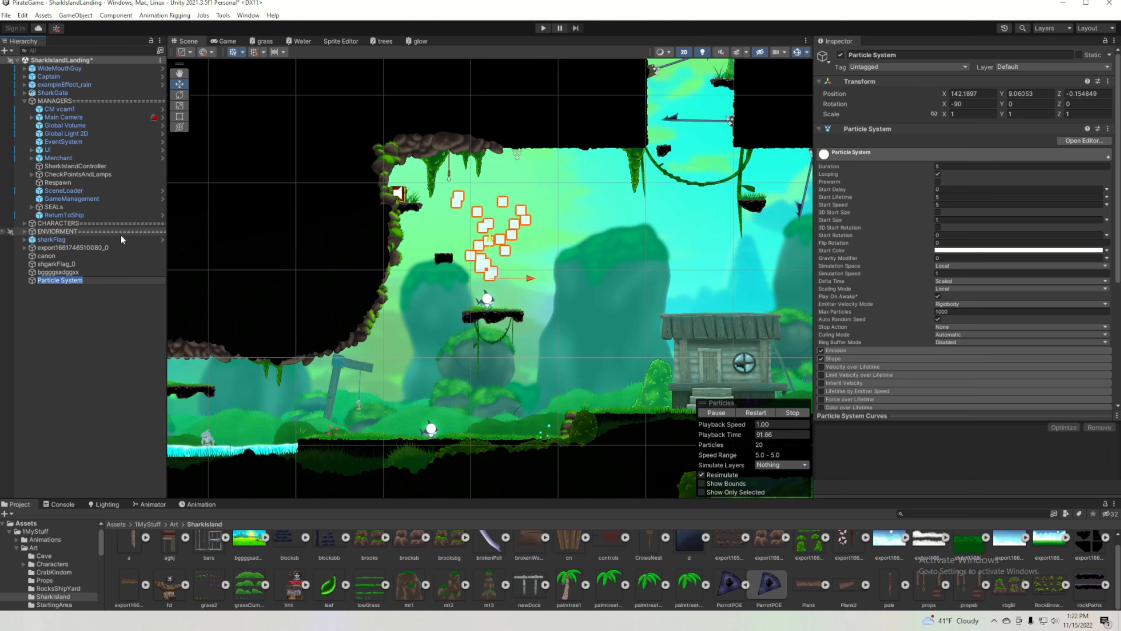
{"action": "type", "text": "Fa"}
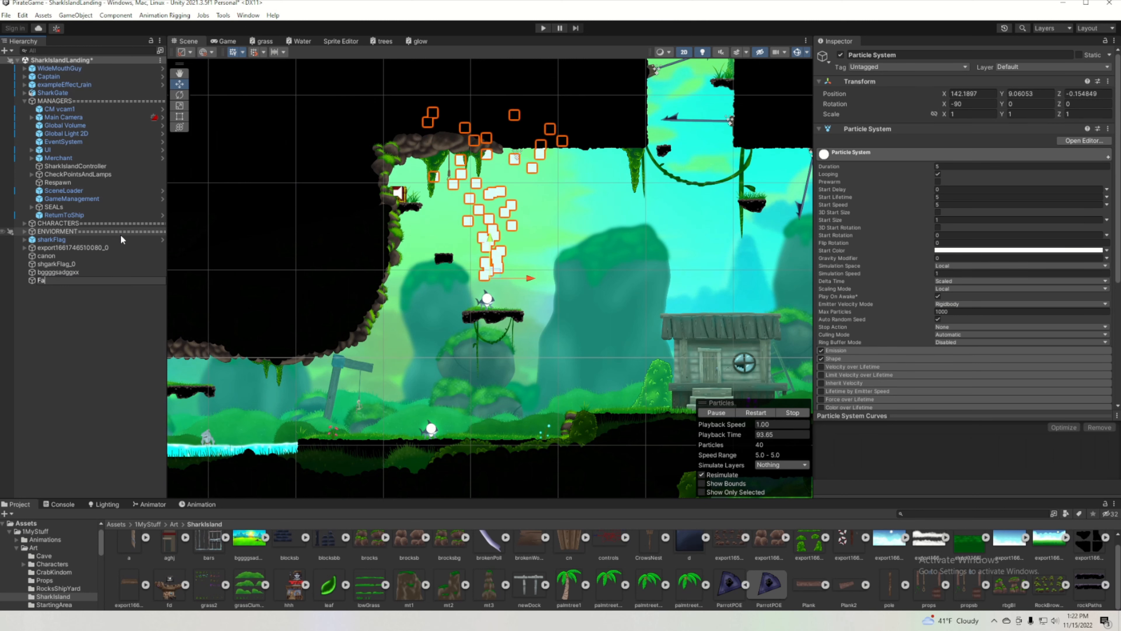
{"action": "type", "text": "llingLeaves"}
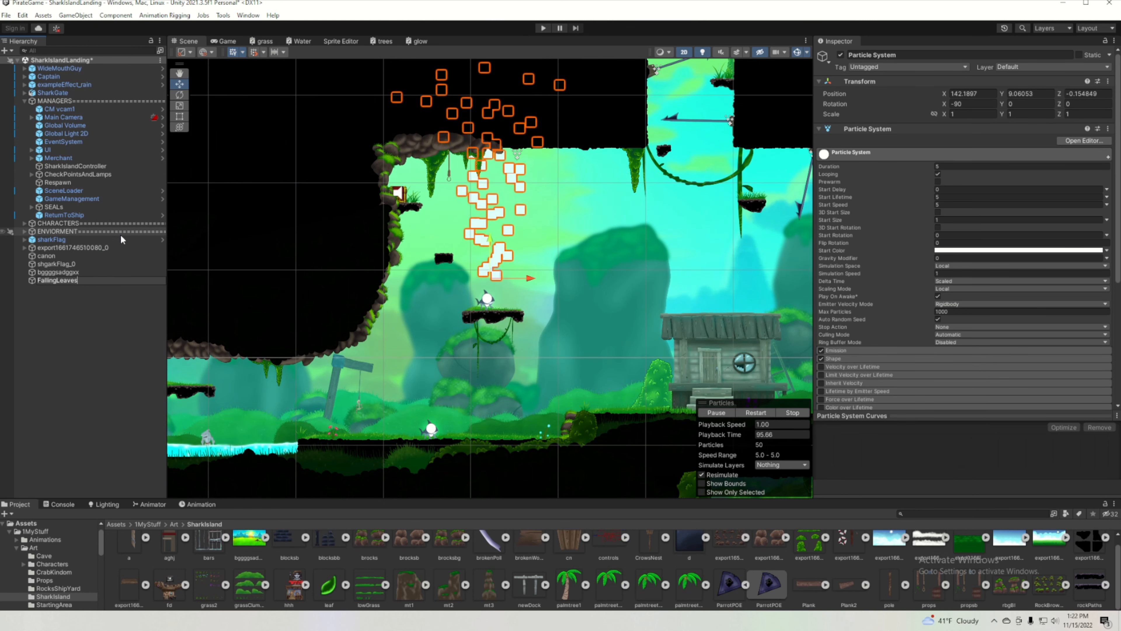
{"action": "type", "text": "_PE"}
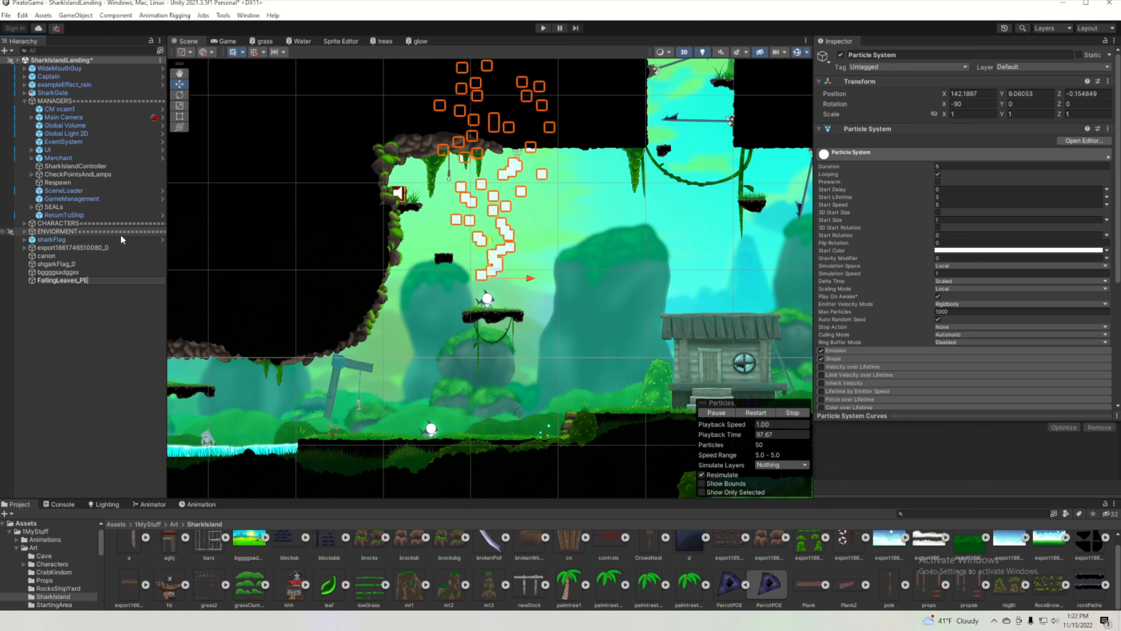
{"action": "key", "text": "Return"}
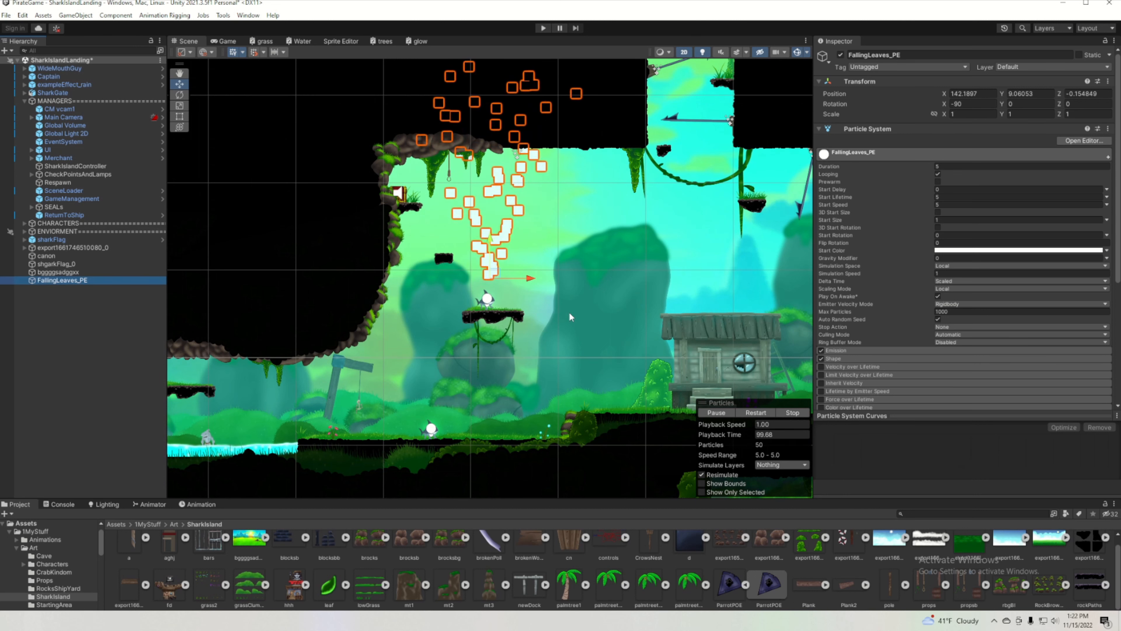
Enable the Texture Sheet Animation module of FallingLeaves_PE and expand its settings.
{"action": "scroll", "coordinate": [929, 344], "scroll_direction": "down", "scroll_amount": 5}
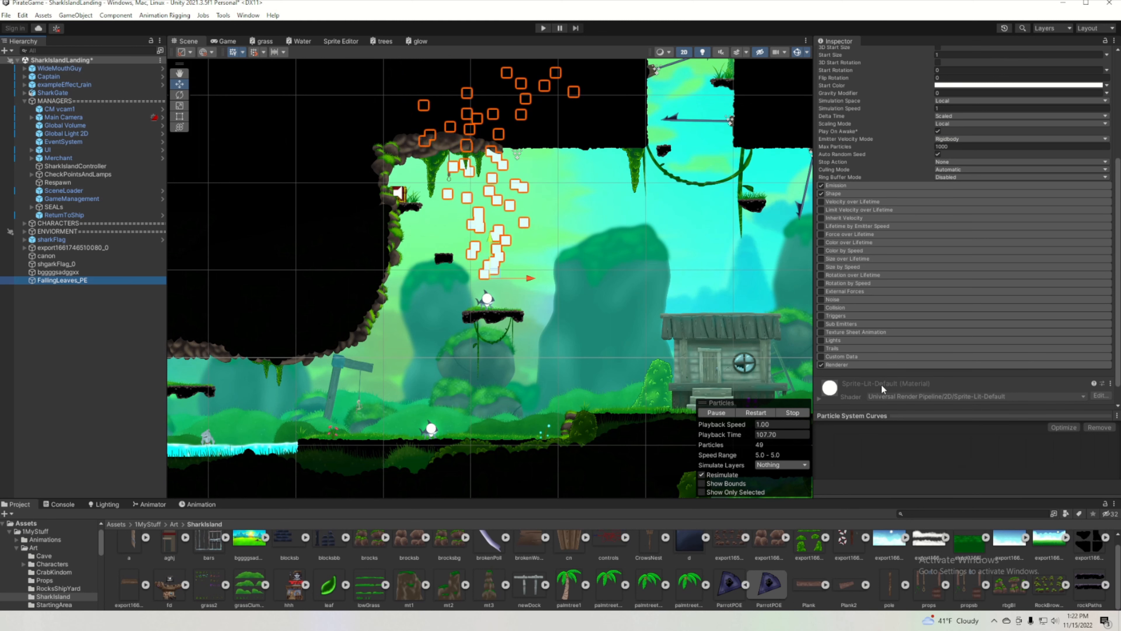
{"action": "left_click", "coordinate": [822, 332]}
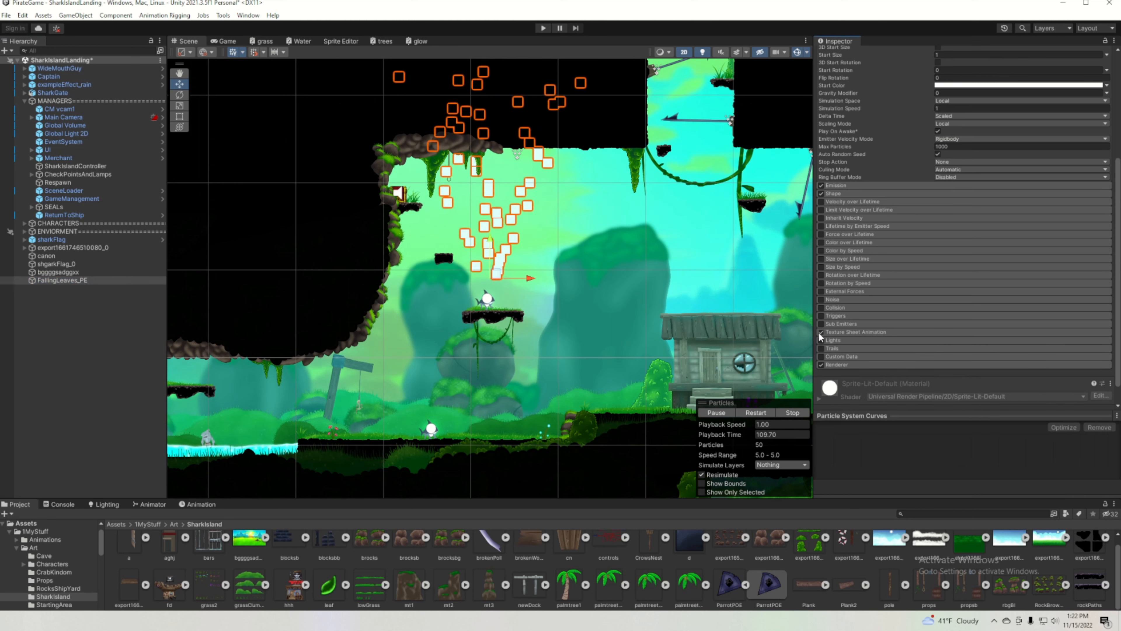
{"action": "left_click", "coordinate": [855, 333]}
{"action": "scroll", "coordinate": [854, 339], "scroll_direction": "down", "scroll_amount": 3}
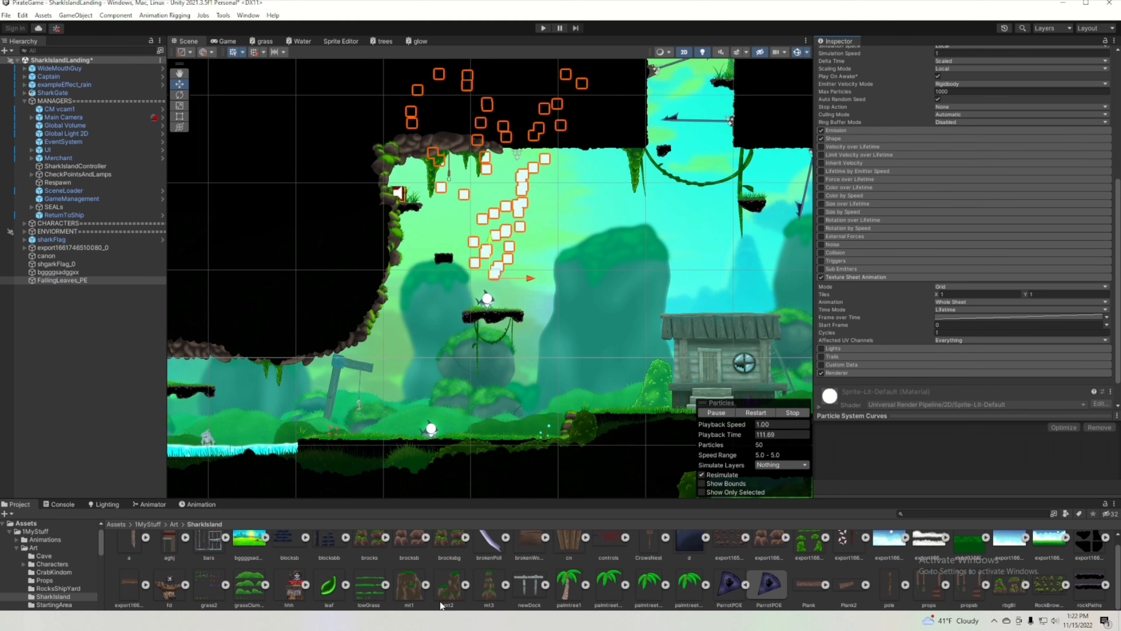
Set the Texture Sheet Animation mode to Sprites and assign the leaf sprite from the SharkIsland folder.
{"action": "scroll", "coordinate": [394, 569], "scroll_direction": "down", "scroll_amount": 2}
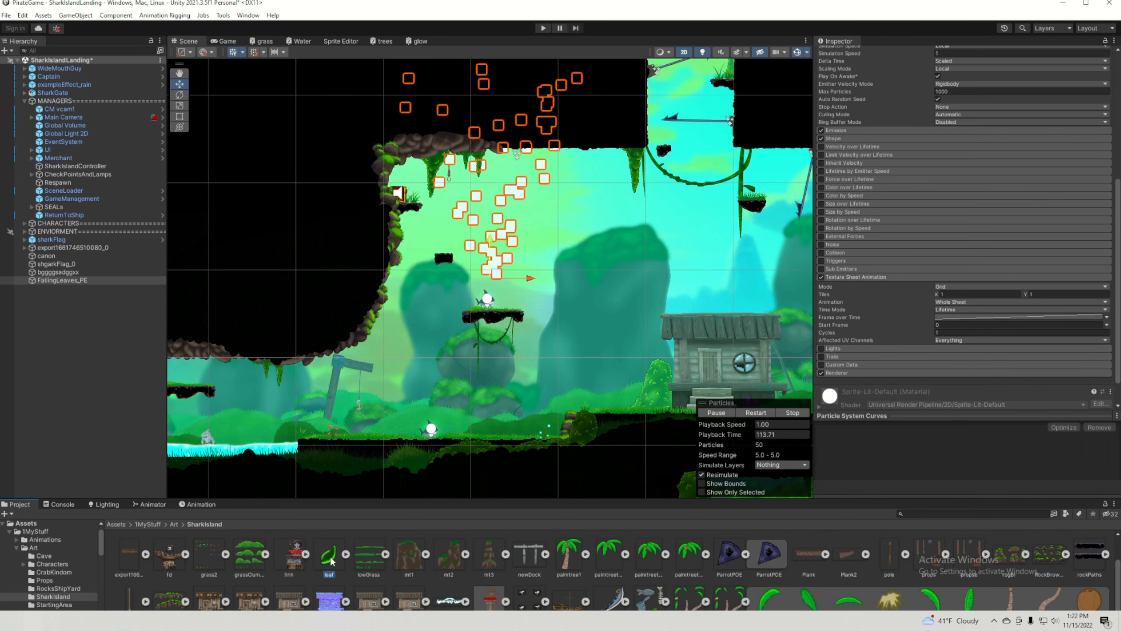
{"action": "left_click_drag", "start_coordinate": [332, 555], "coordinate": [336, 556]}
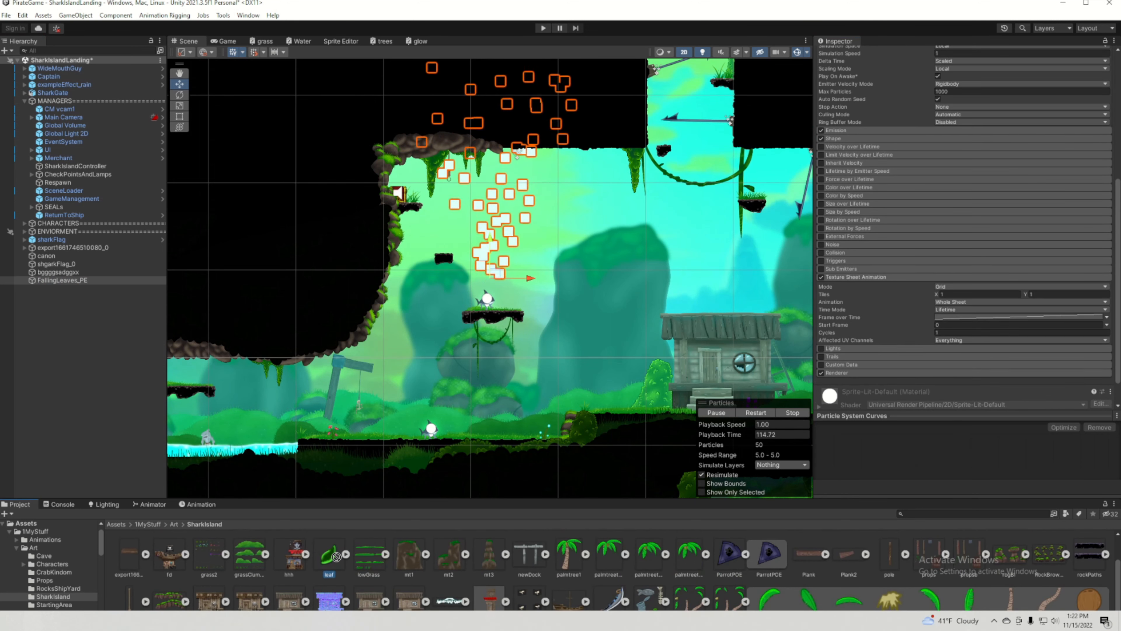
{"action": "left_click", "coordinate": [965, 287]}
{"action": "left_click", "coordinate": [962, 308]}
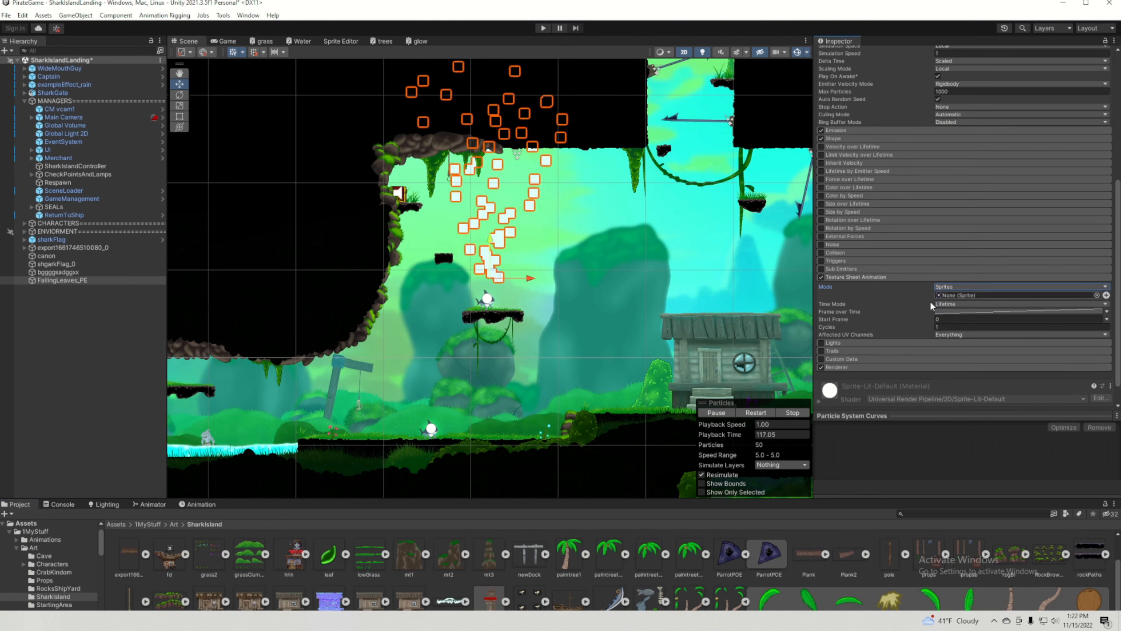
{"action": "left_click_drag", "start_coordinate": [886, 277], "coordinate": [980, 304]}
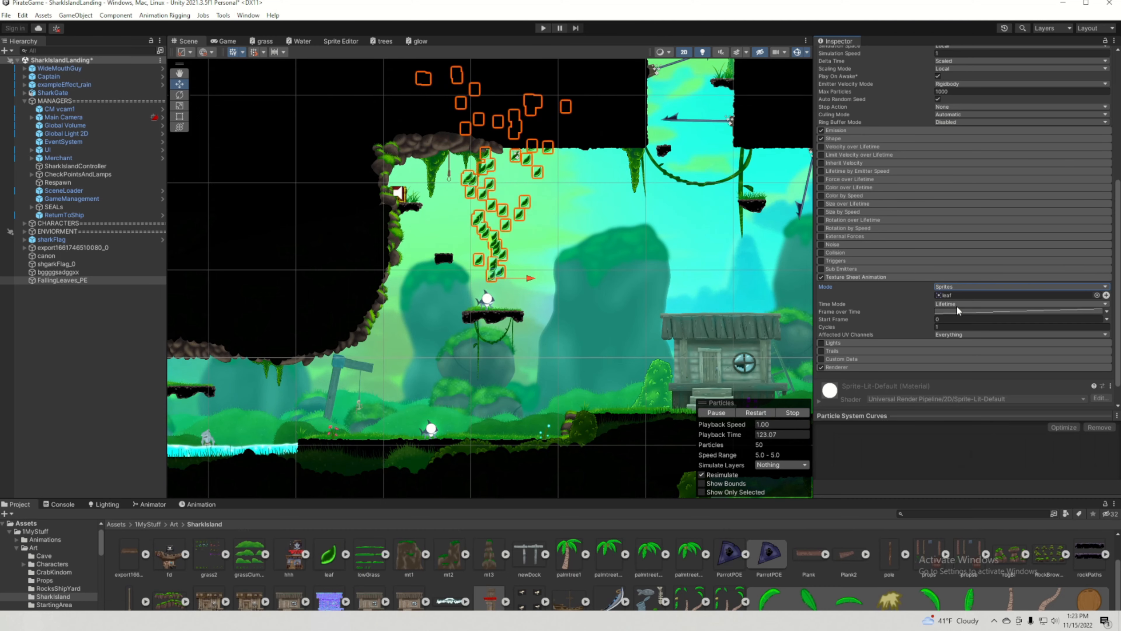
{"action": "scroll", "coordinate": [500, 271], "scroll_direction": "up", "scroll_amount": 2}
{"action": "scroll", "coordinate": [500, 270], "scroll_direction": "up", "scroll_amount": 3}
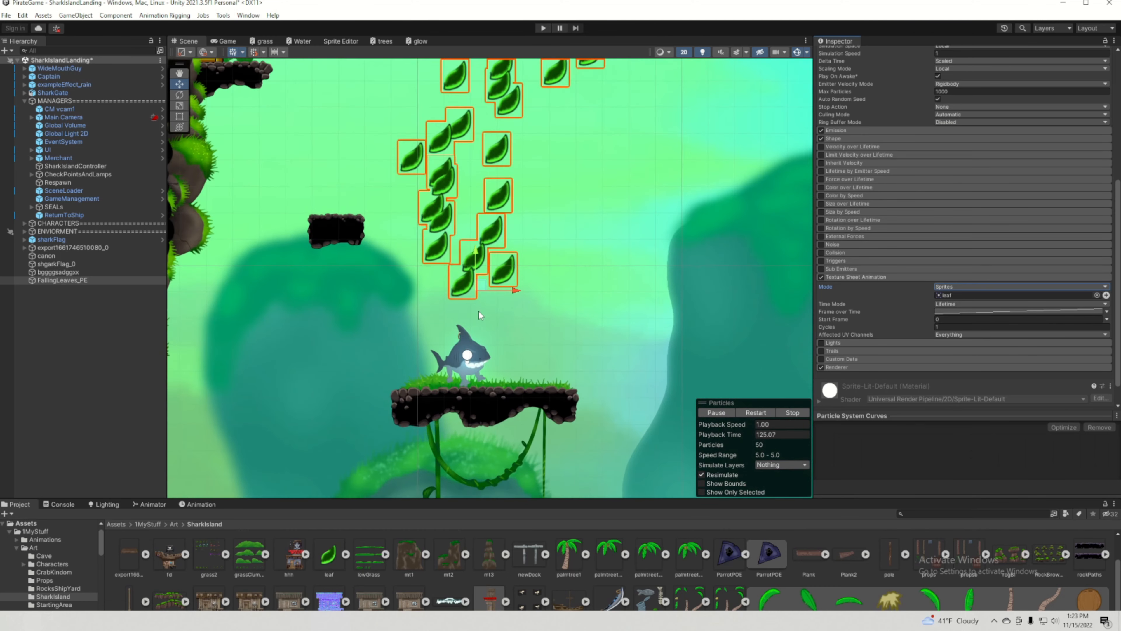
{"action": "scroll", "coordinate": [907, 336], "scroll_direction": "down", "scroll_amount": 1}
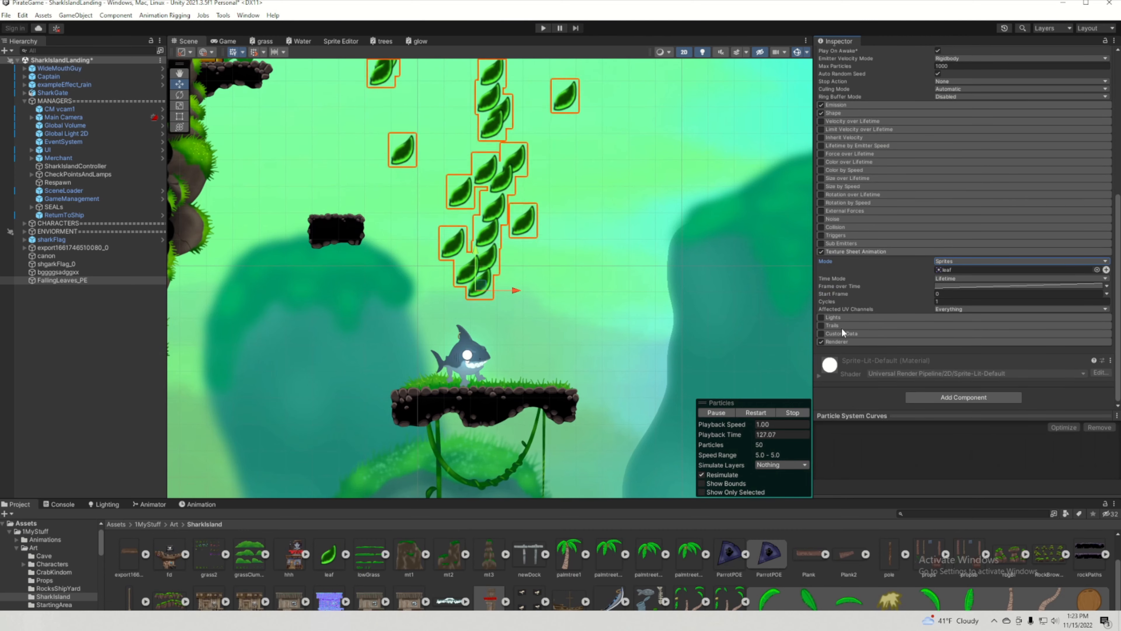
{"action": "scroll", "coordinate": [893, 285], "scroll_direction": "up", "scroll_amount": 10}
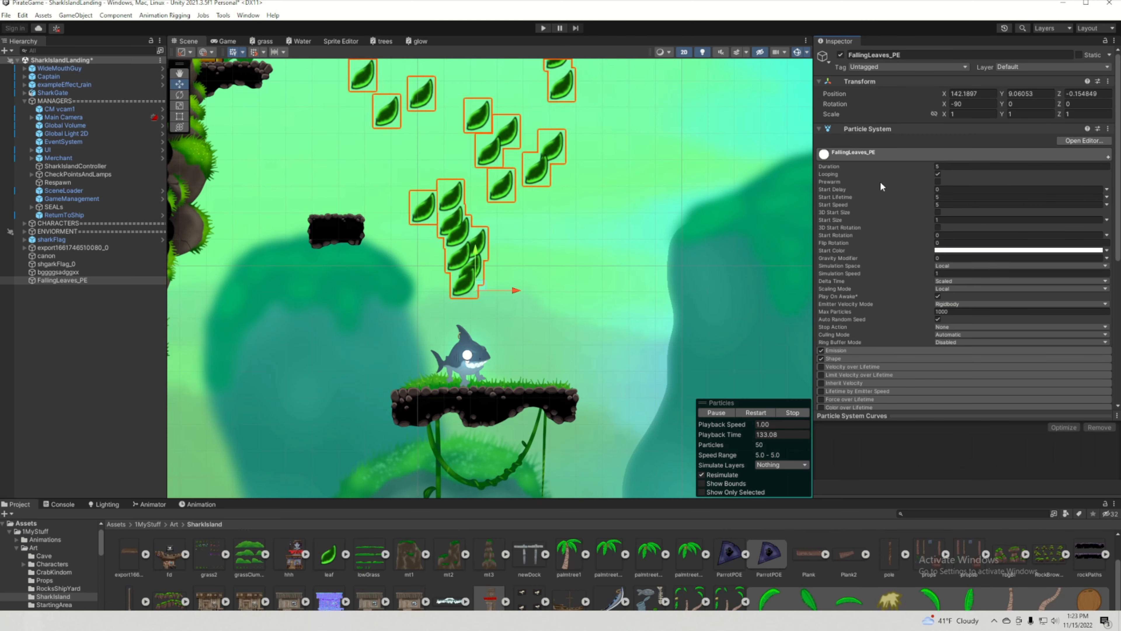
{"action": "left_click", "coordinate": [937, 189]}
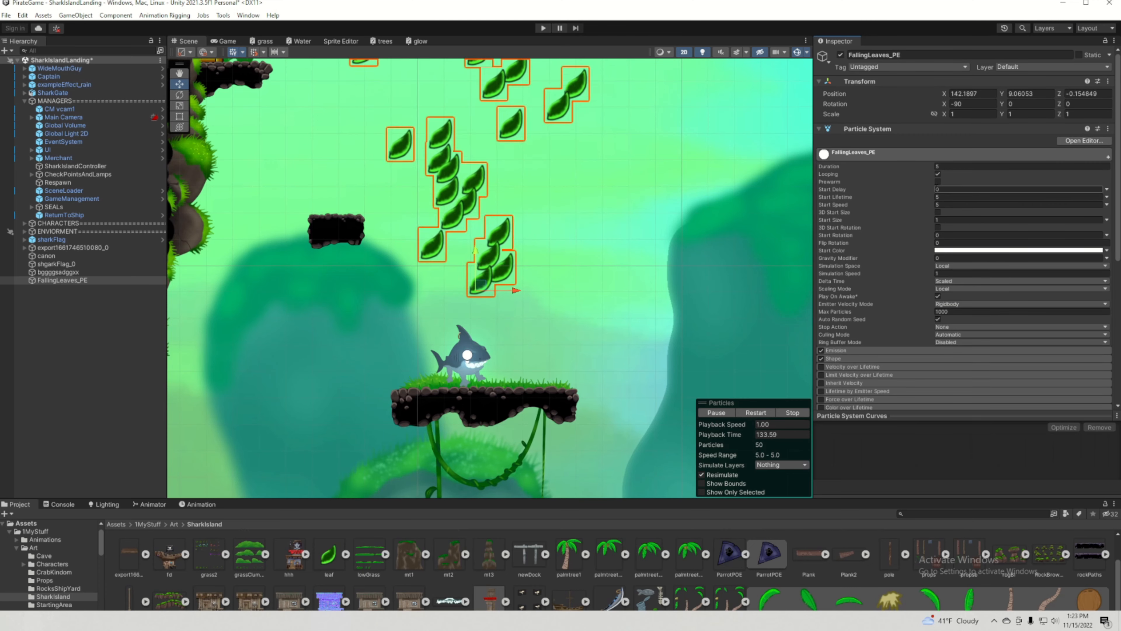
{"action": "left_click", "coordinate": [938, 182]}
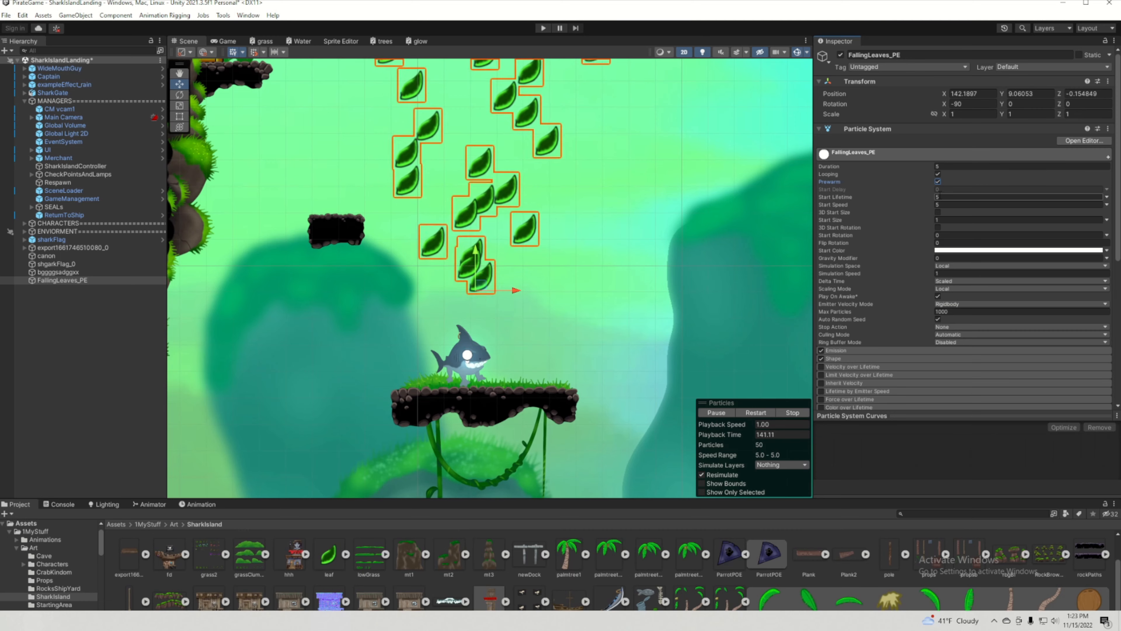
{"action": "left_click", "coordinate": [938, 181]}
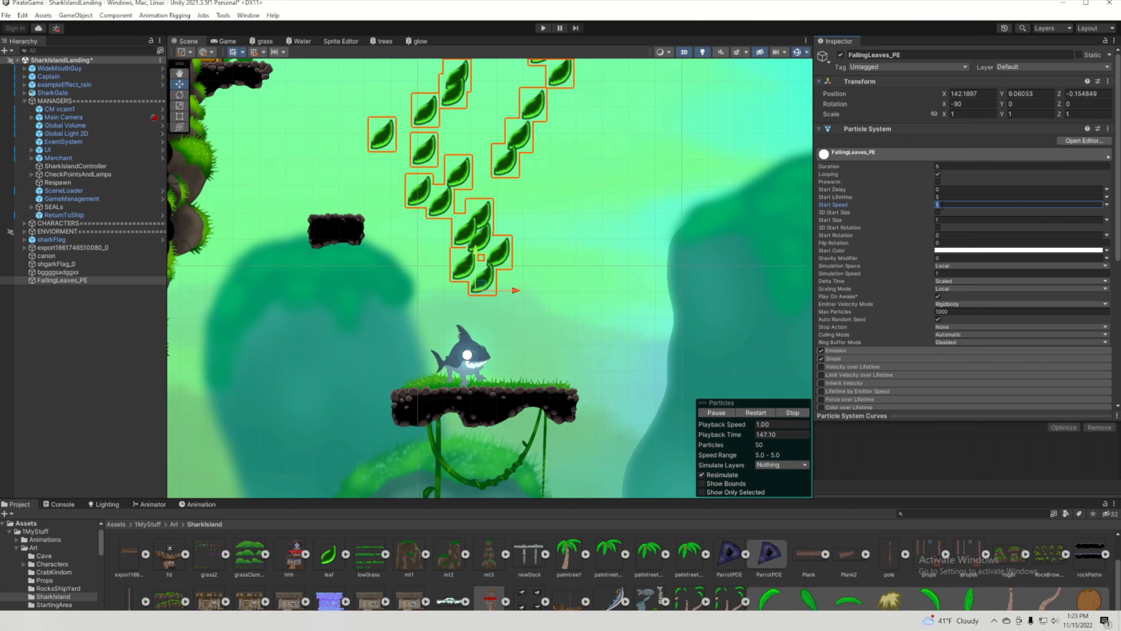
Set the particles' Start Speed to 0 and their Start Size to Random Between Two Constants, 0.1 and 0.4.
{"action": "type", "text": "0"}
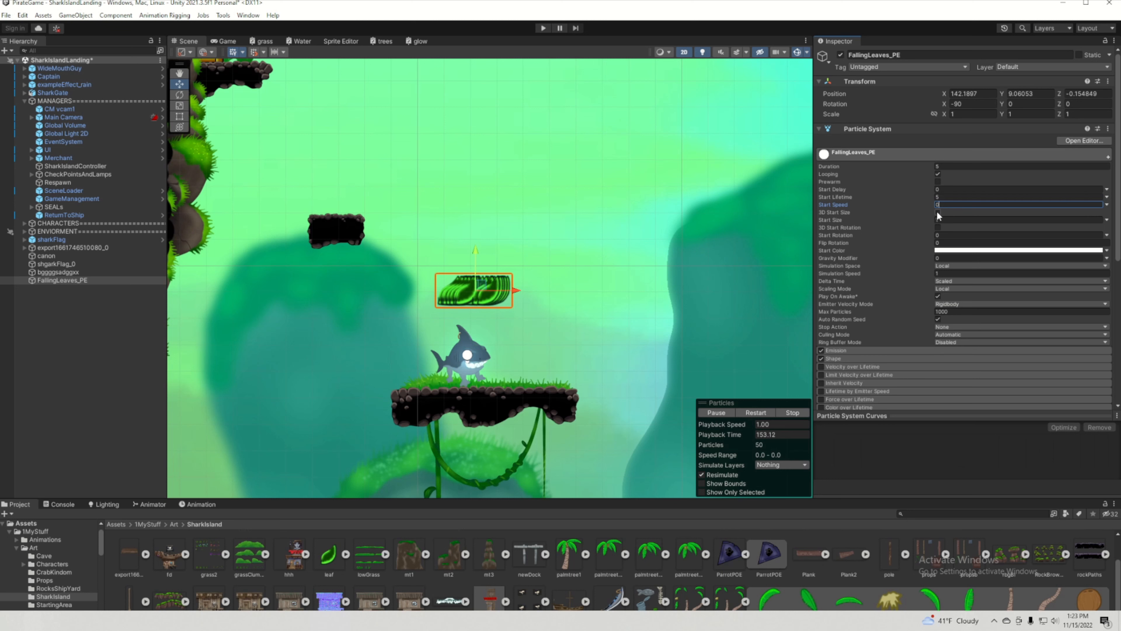
{"action": "left_click", "coordinate": [1108, 220]}
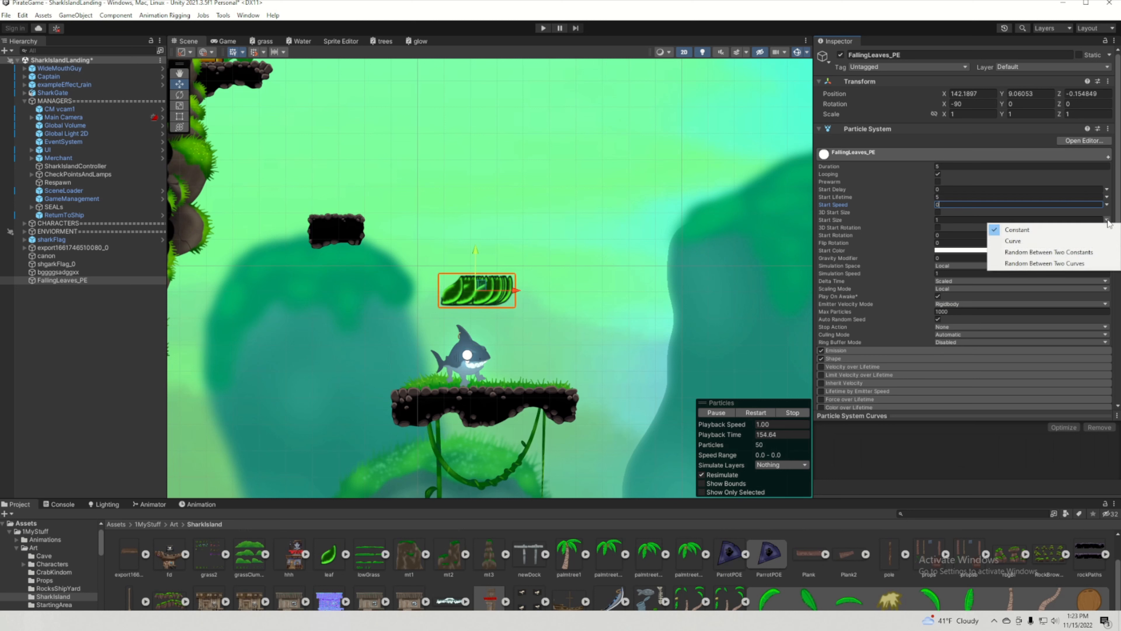
{"action": "left_click", "coordinate": [1058, 255]}
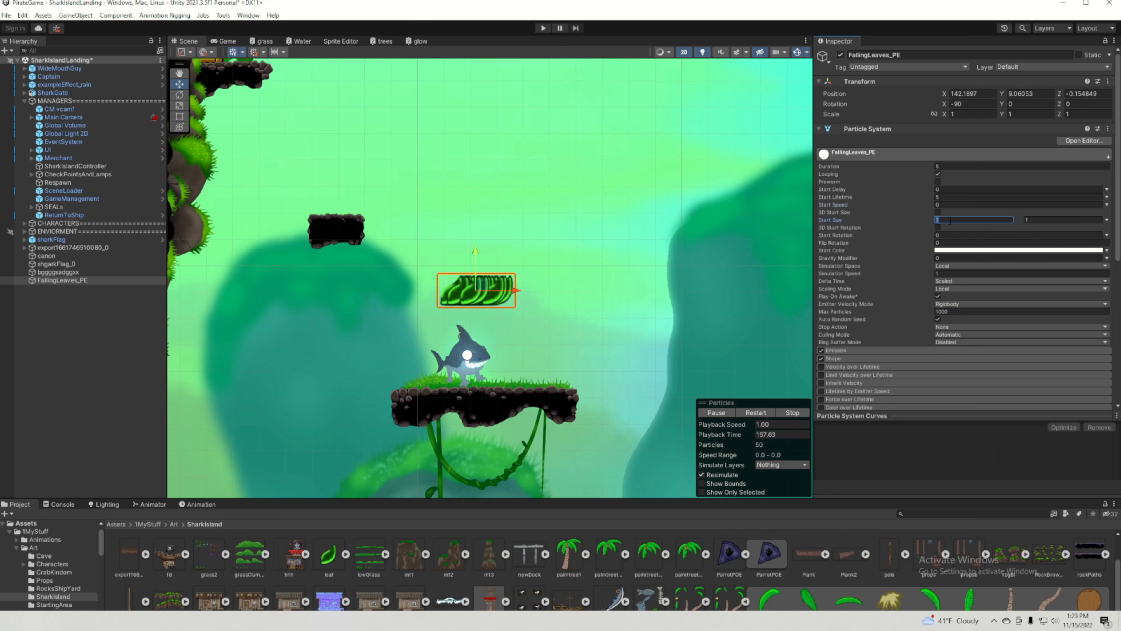
{"action": "type", "text": "0.5"}
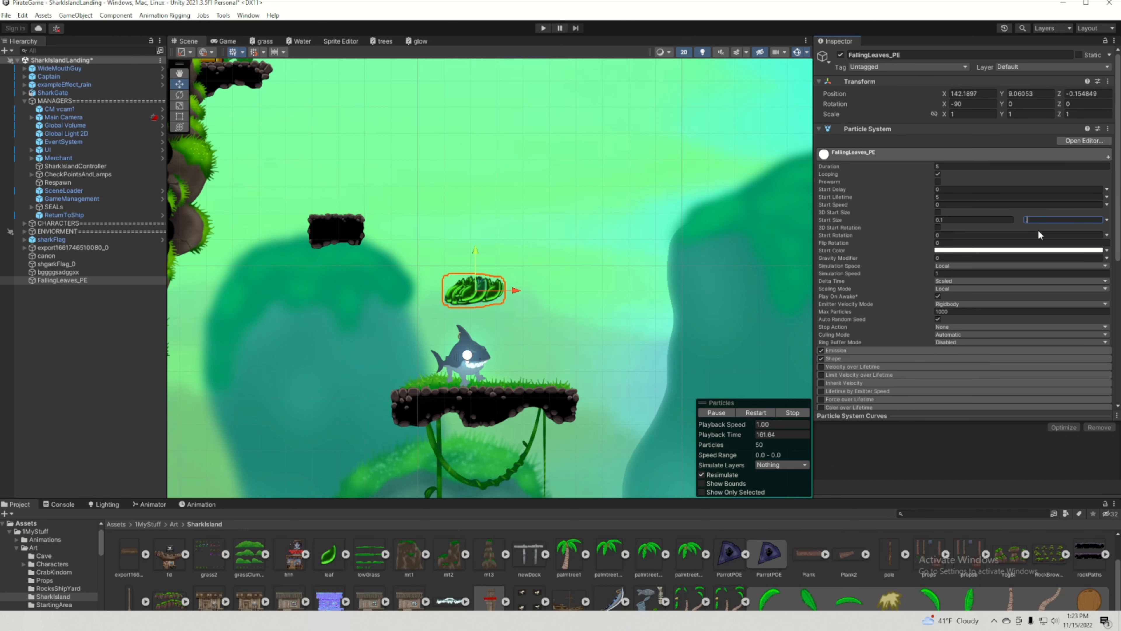
{"action": "type", "text": ".4"}
{"action": "scroll", "coordinate": [482, 319], "scroll_direction": "up", "scroll_amount": 3}
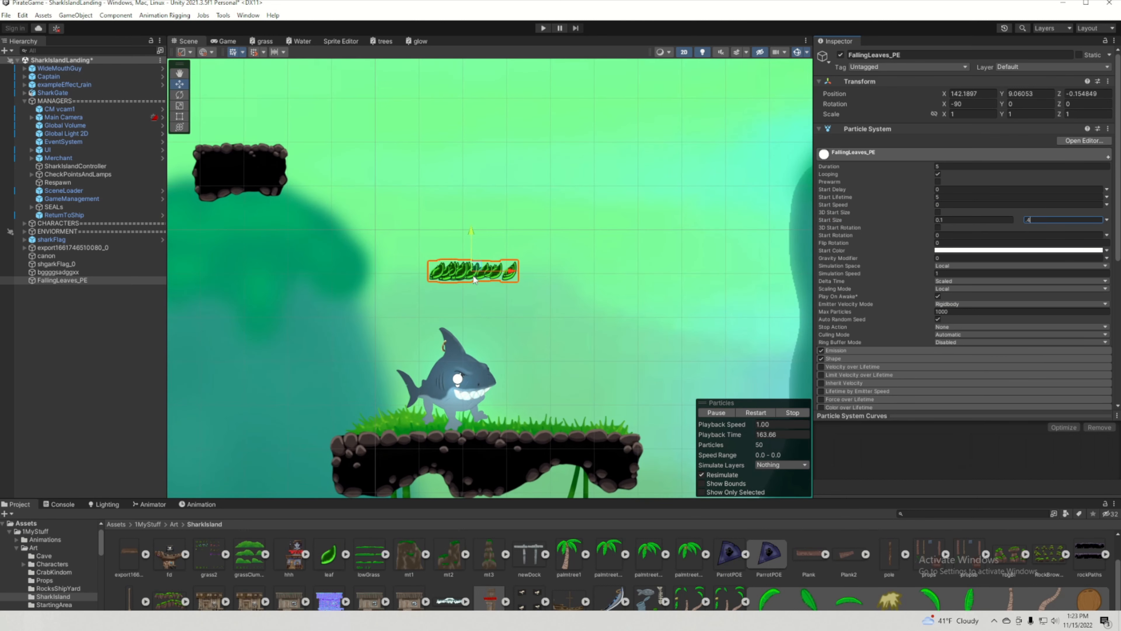
{"action": "scroll", "coordinate": [467, 301], "scroll_direction": "down", "scroll_amount": 4}
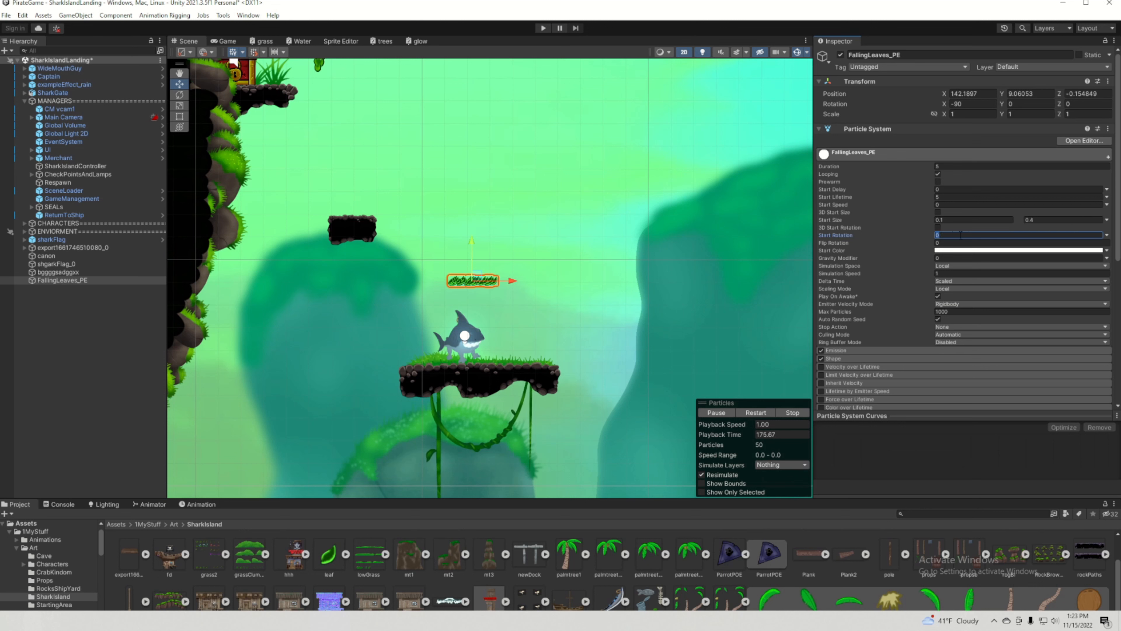
Set Start Rotation to Random Between Two Constants, -45 and 45.
{"action": "left_click", "coordinate": [1107, 235]}
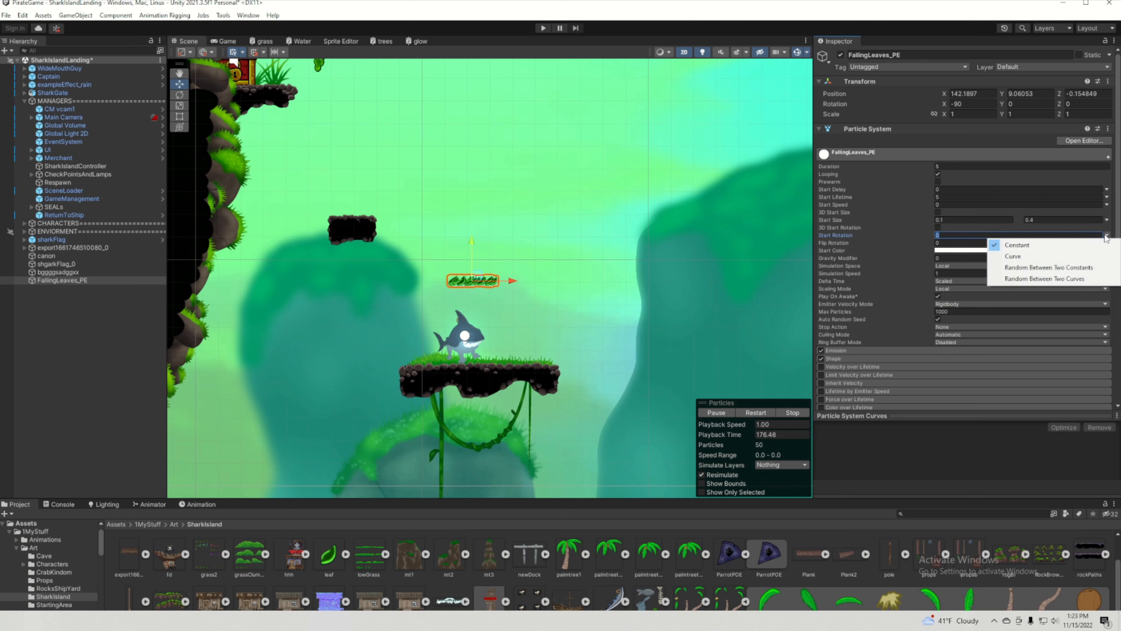
{"action": "left_click", "coordinate": [1089, 272]}
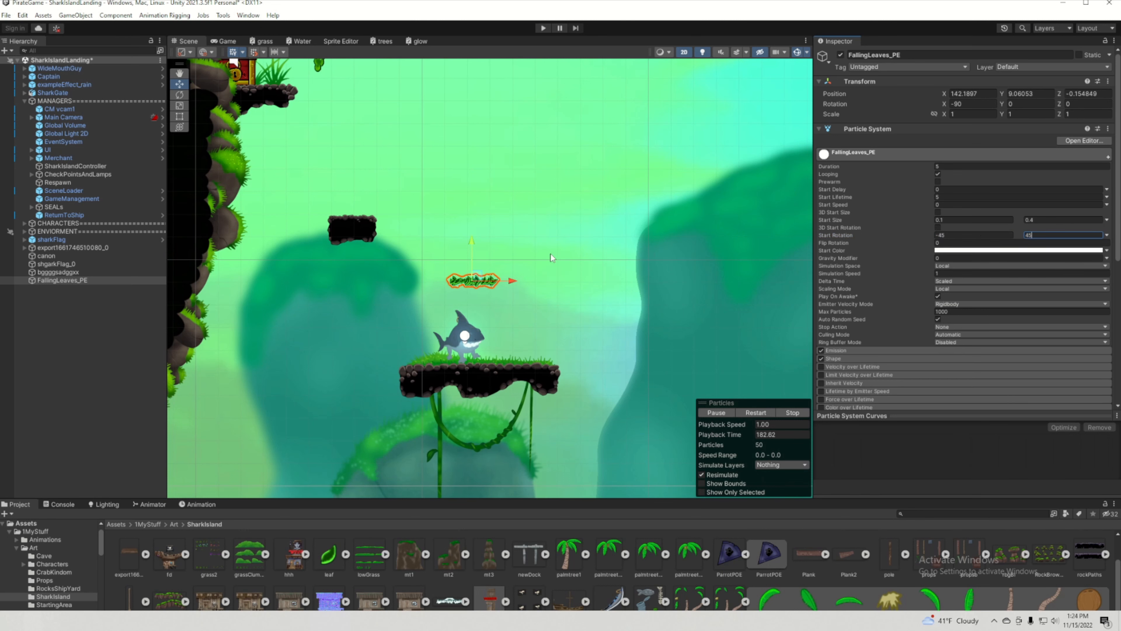
{"action": "scroll", "coordinate": [509, 296], "scroll_direction": "up", "scroll_amount": 5}
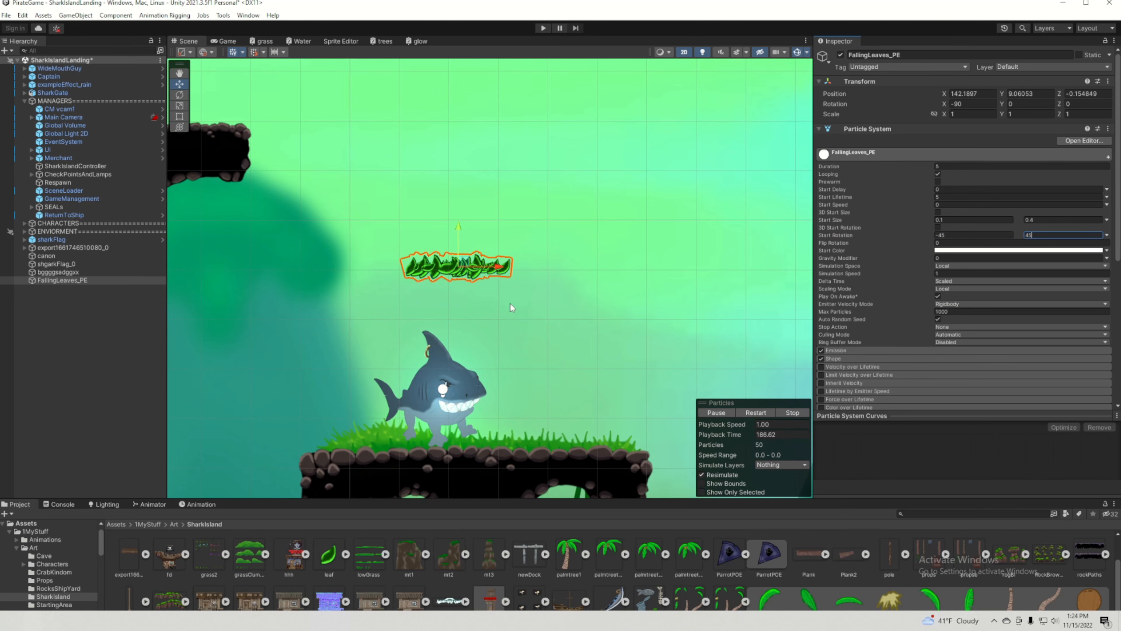
{"action": "scroll", "coordinate": [512, 306], "scroll_direction": "down", "scroll_amount": 5}
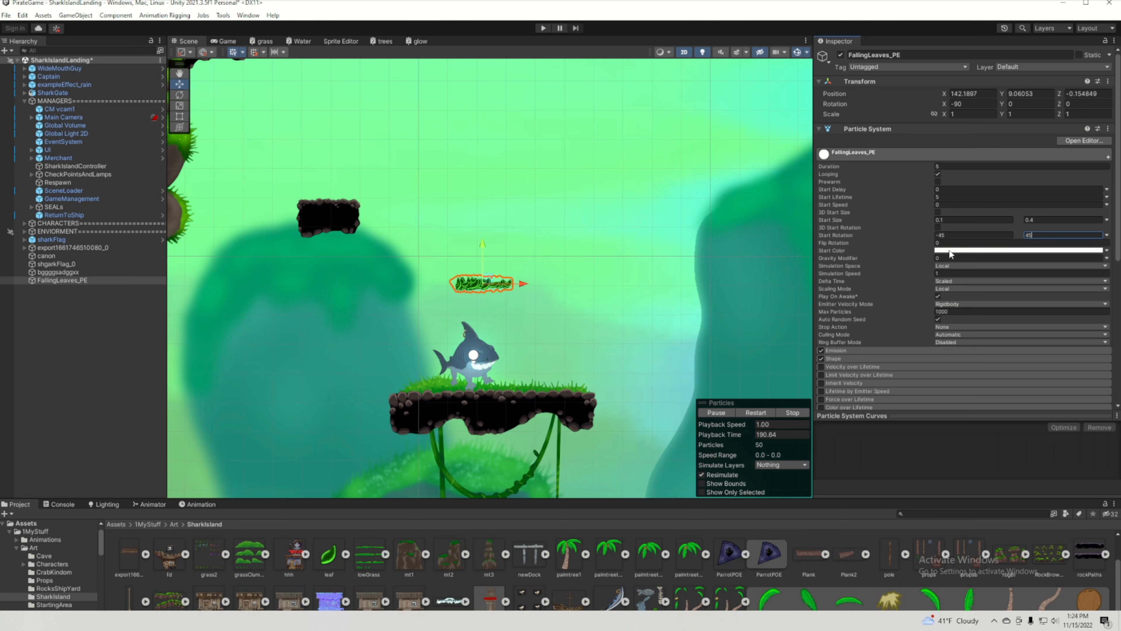
Set Start Color to Random Between Two Colors and make the first color red (FF0000).
{"action": "left_click", "coordinate": [1107, 251]}
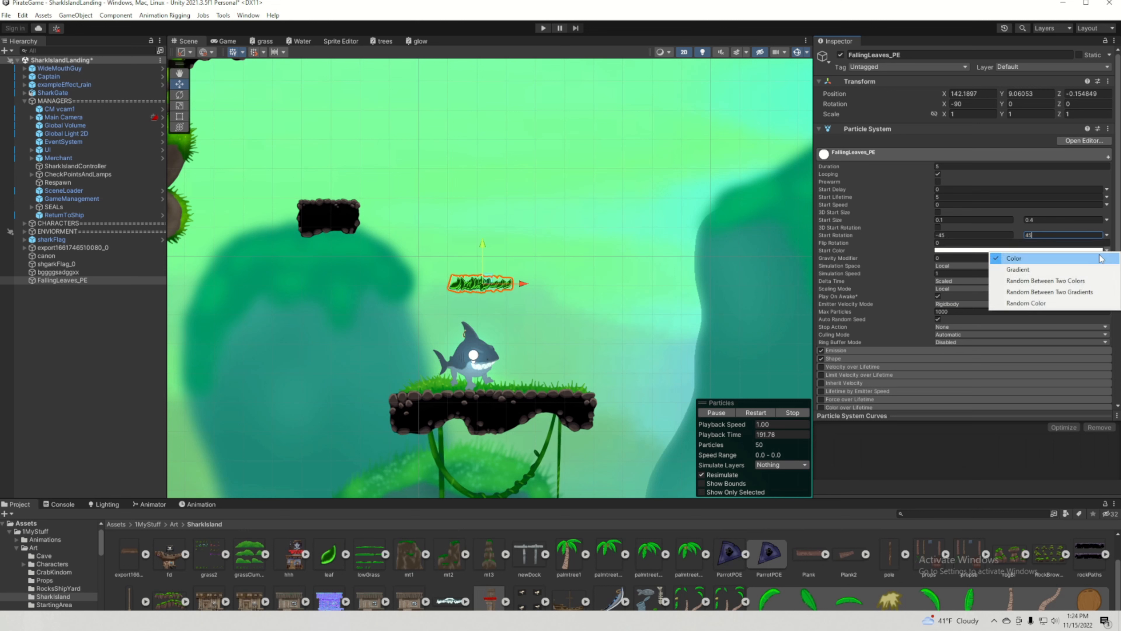
{"action": "left_click", "coordinate": [1083, 282]}
{"action": "left_click", "coordinate": [1039, 250]}
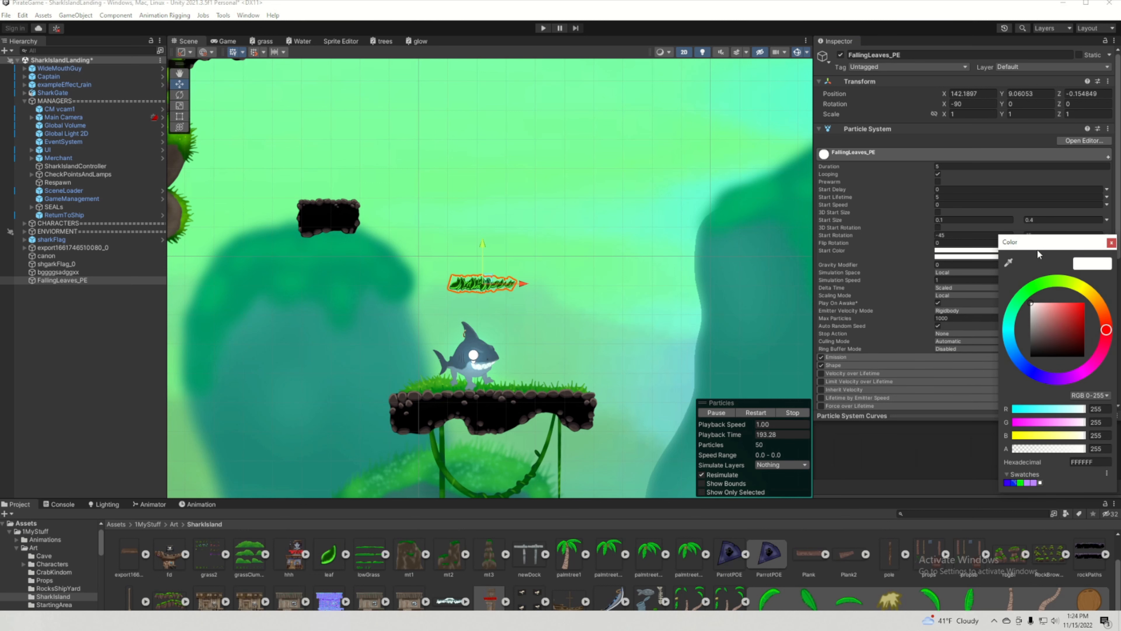
{"action": "key", "text": "f"}
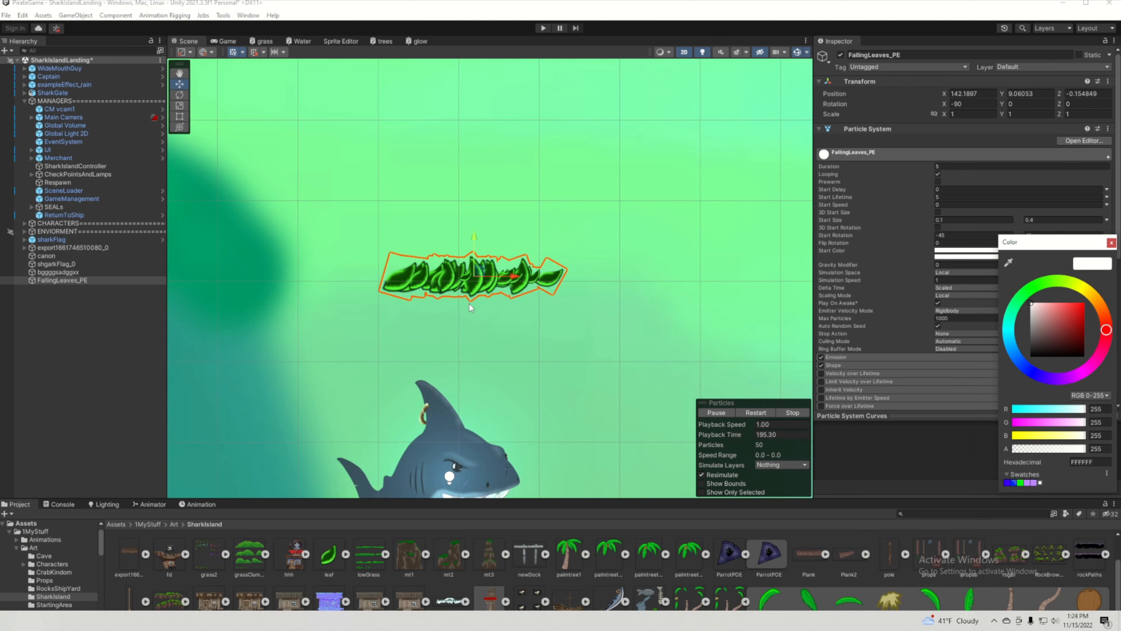
{"action": "left_click_drag", "start_coordinate": [1032, 302], "coordinate": [1095, 302]}
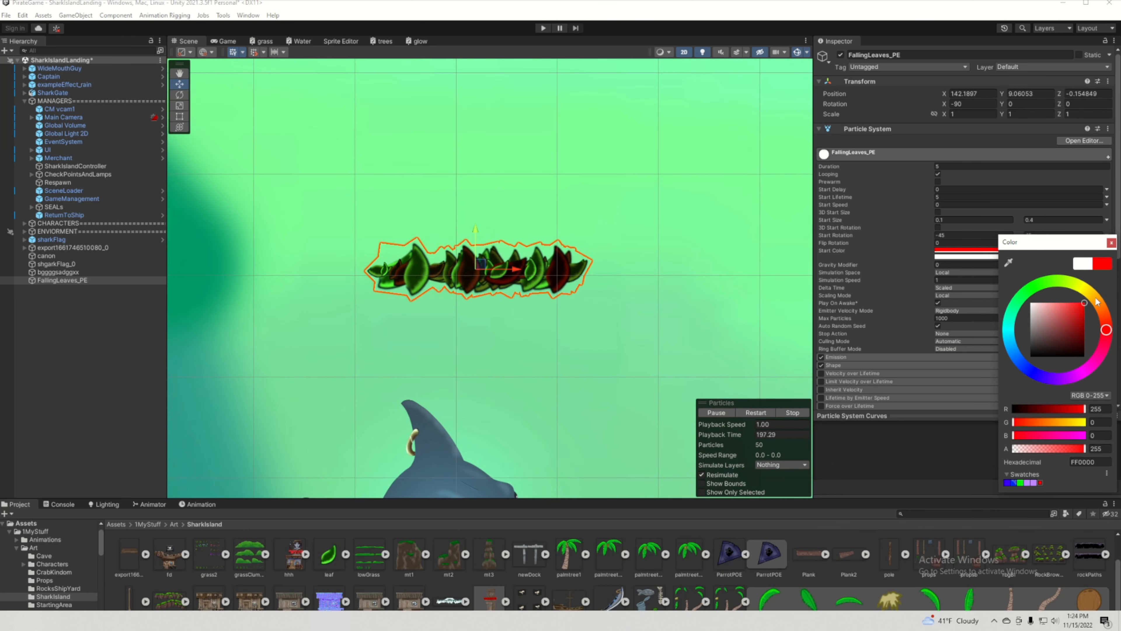
Try a green and a blue for the first of the two Start Colors.
{"action": "left_click", "coordinate": [1047, 285]}
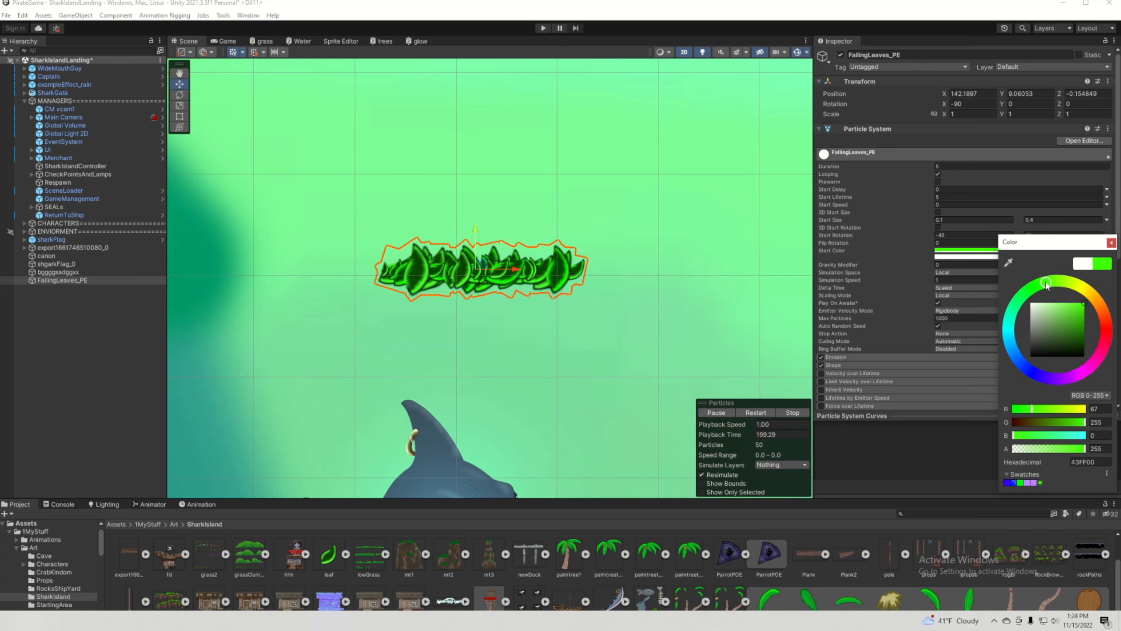
{"action": "mouse_move", "coordinate": [1048, 285]}
{"action": "left_mouse_down"}
{"action": "mouse_move", "coordinate": [1007, 303]}
{"action": "mouse_move", "coordinate": [1011, 351]}
{"action": "left_mouse_up"}
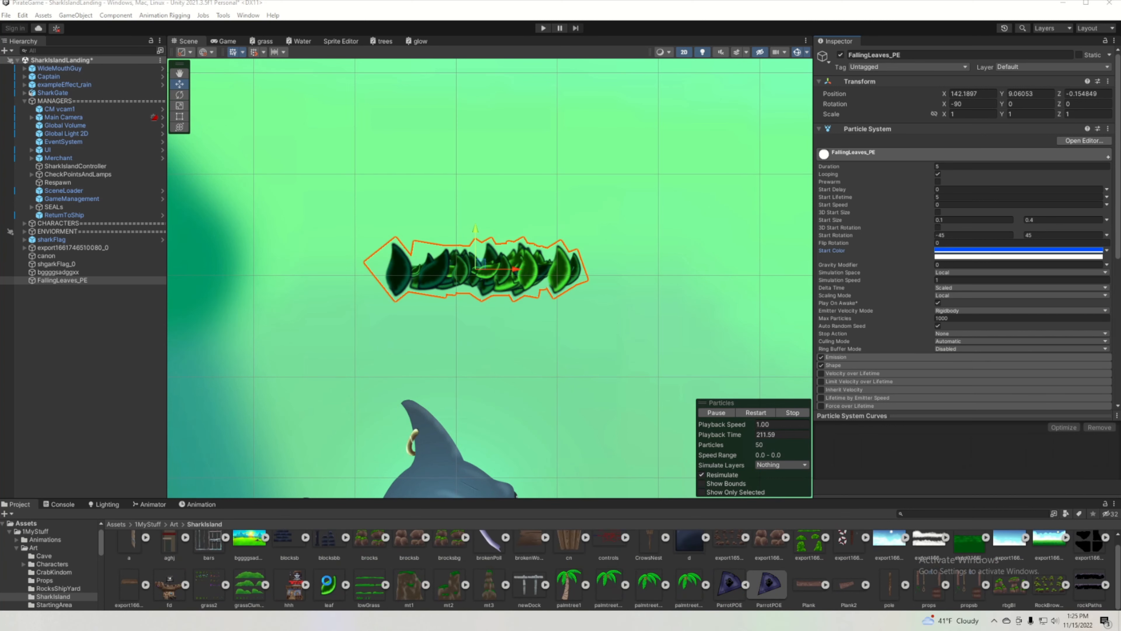
Replace the Texture Sheet Animation sprite of FallingLeaves_PE with the grey leaf2 sprite.
{"action": "left_click", "coordinate": [326, 579]}
{"action": "left_click", "coordinate": [368, 588]}
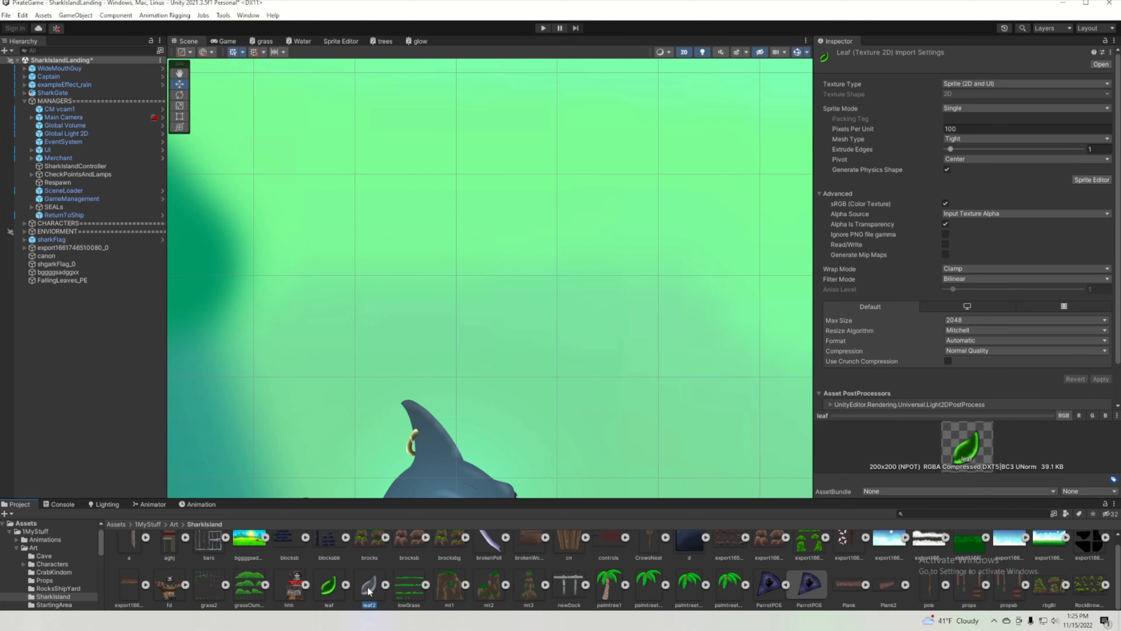
{"action": "left_click", "coordinate": [69, 281]}
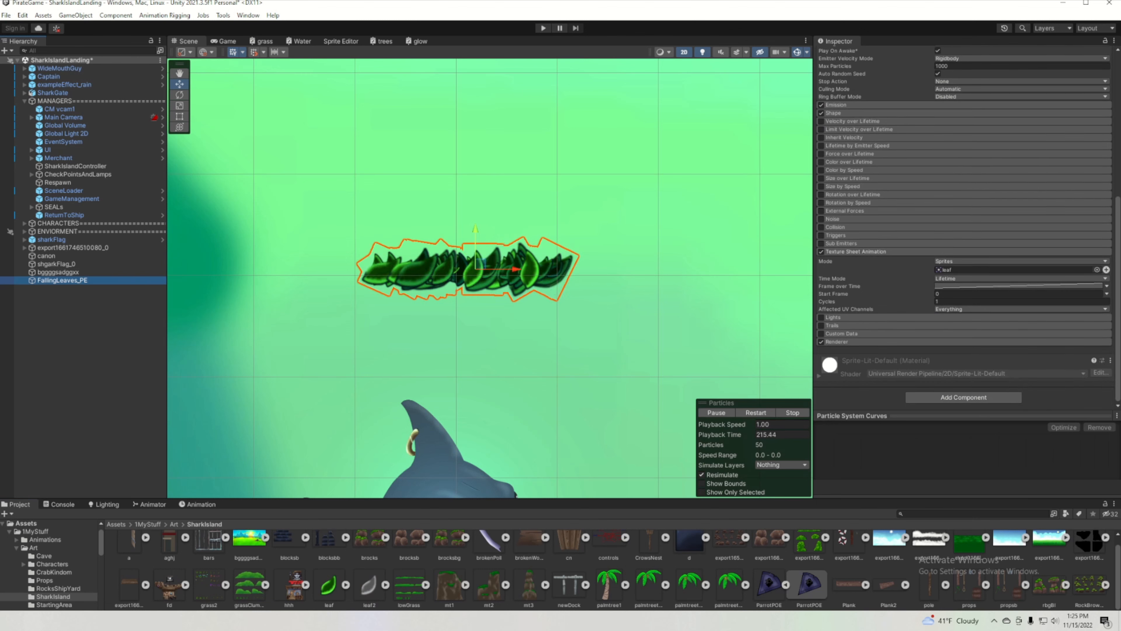
{"action": "left_click_drag", "start_coordinate": [369, 588], "coordinate": [943, 268]}
Set the two Start Colors to turquoise (00FFC7) and green (2DFF00).
{"action": "scroll", "coordinate": [893, 268], "scroll_direction": "up", "scroll_amount": 10}
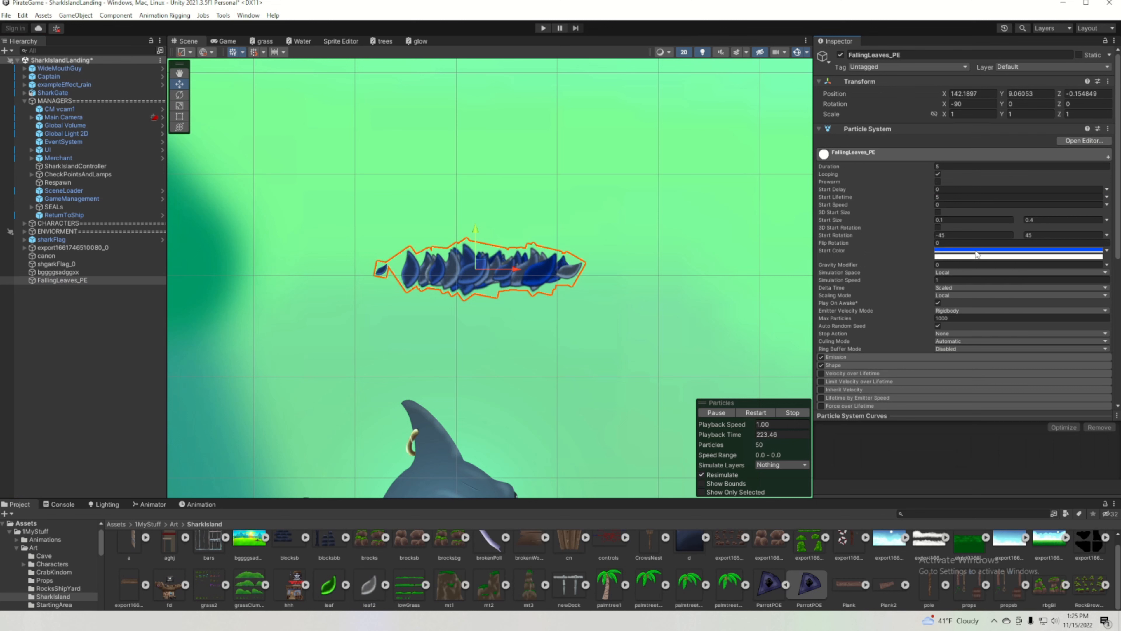
{"action": "left_click", "coordinate": [953, 249]}
{"action": "left_click", "coordinate": [987, 336]}
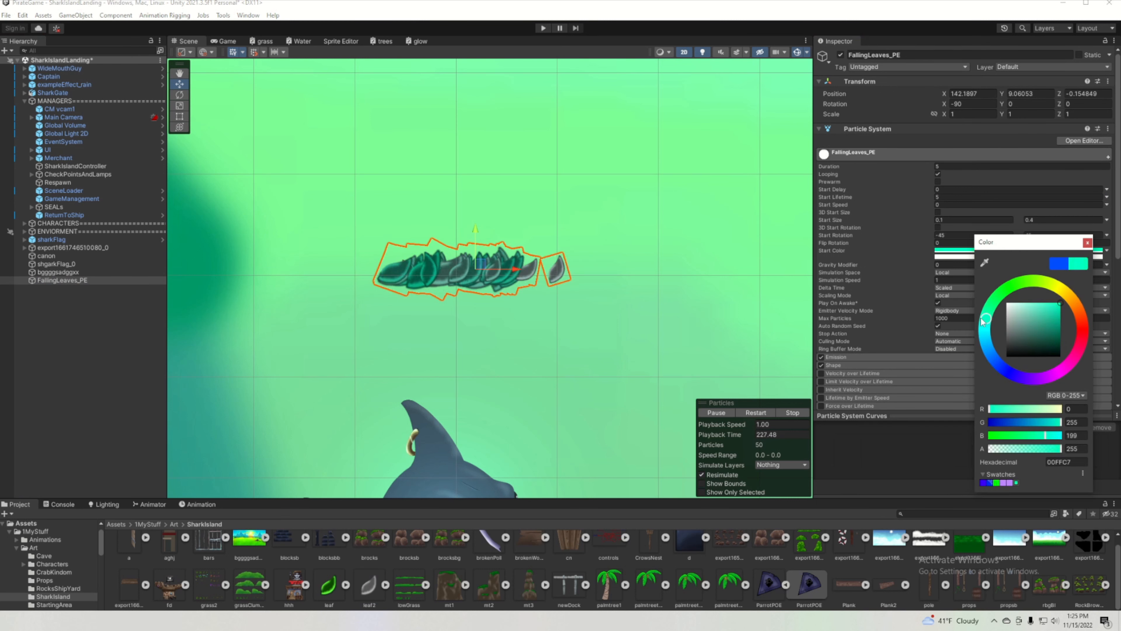
{"action": "left_click", "coordinate": [1020, 282]}
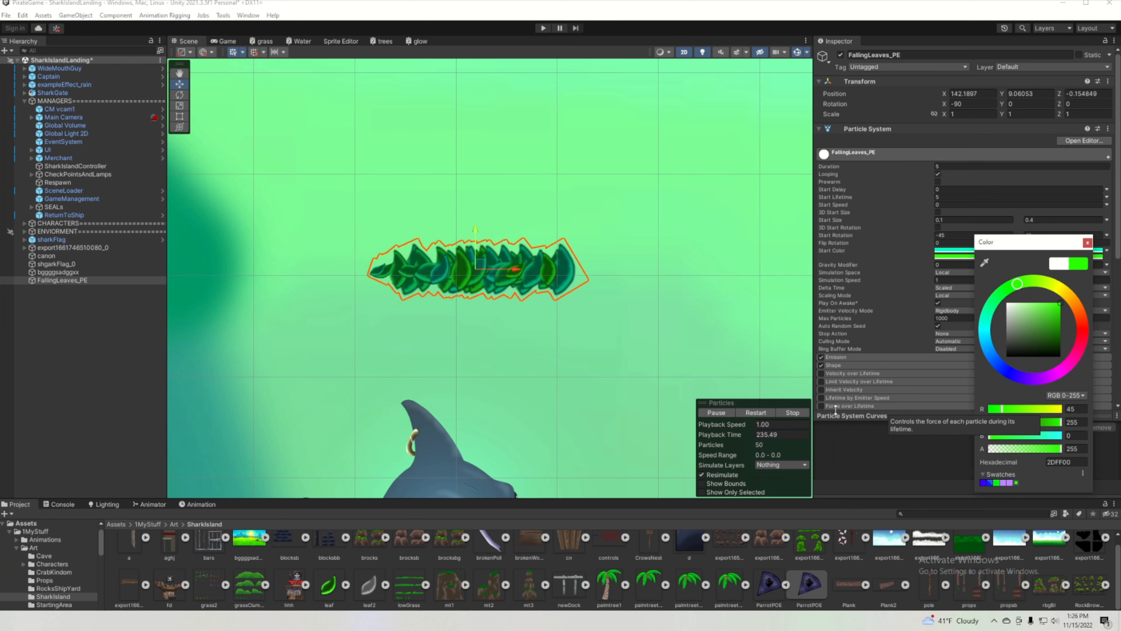
{"action": "left_click", "coordinate": [943, 445]}
Try a Gravity Modifier of 1 for the leaves and reduce it to 0.2.
{"action": "scroll", "coordinate": [575, 301], "scroll_direction": "down", "scroll_amount": 5}
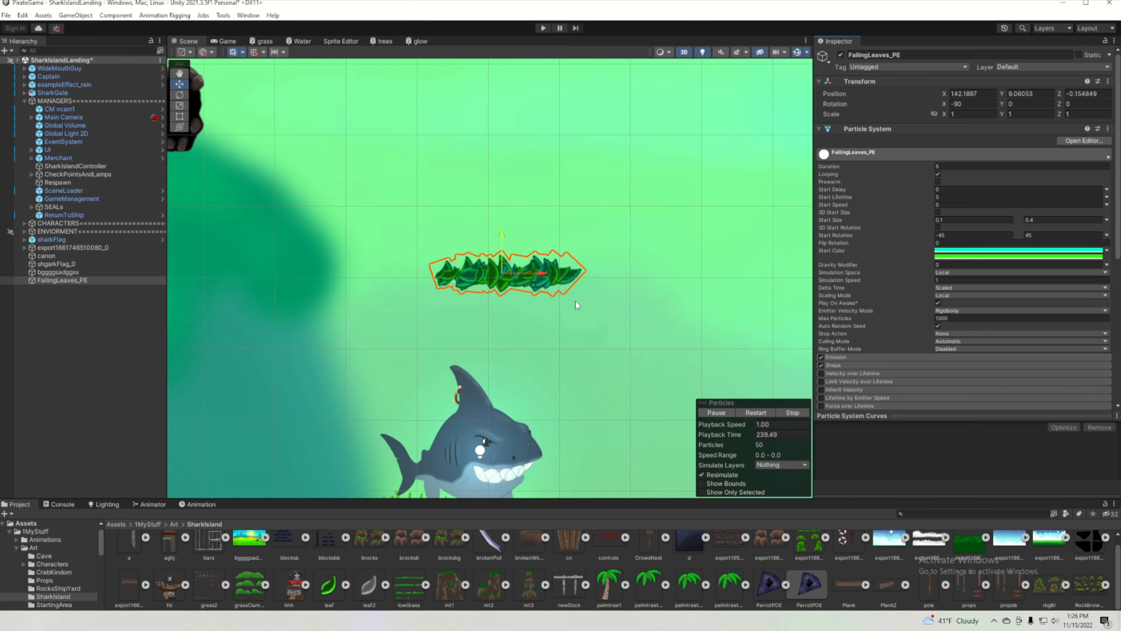
{"action": "middle_click_drag", "start_coordinate": [587, 311], "coordinate": [493, 345]}
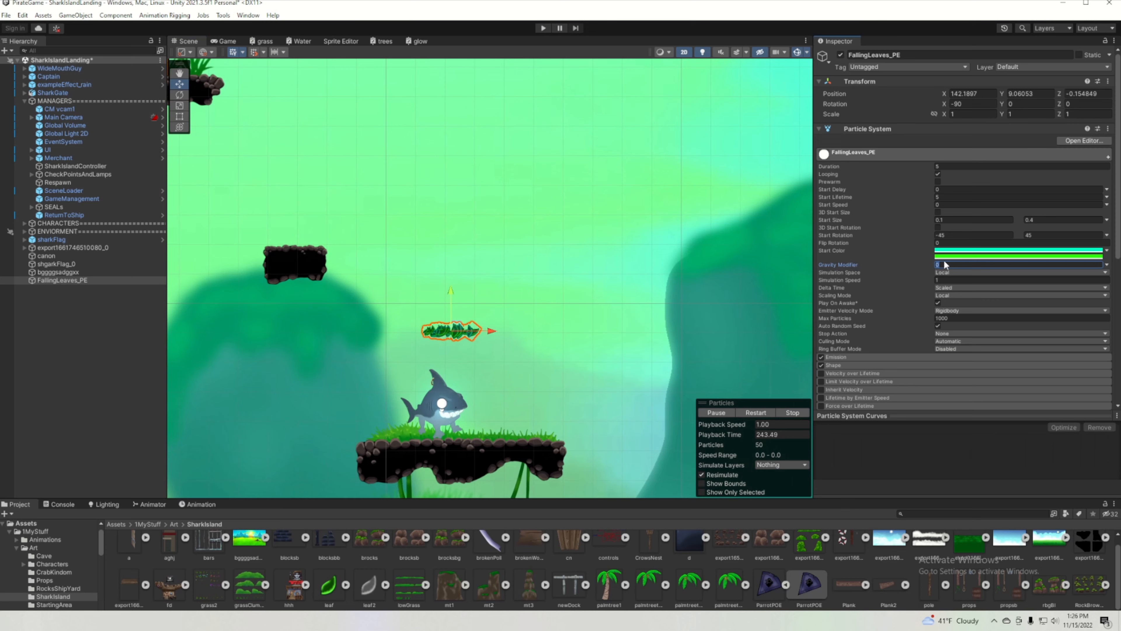
{"action": "scroll", "coordinate": [590, 213], "scroll_direction": "down", "scroll_amount": 5}
{"action": "scroll", "coordinate": [611, 287], "scroll_direction": "up", "scroll_amount": 5}
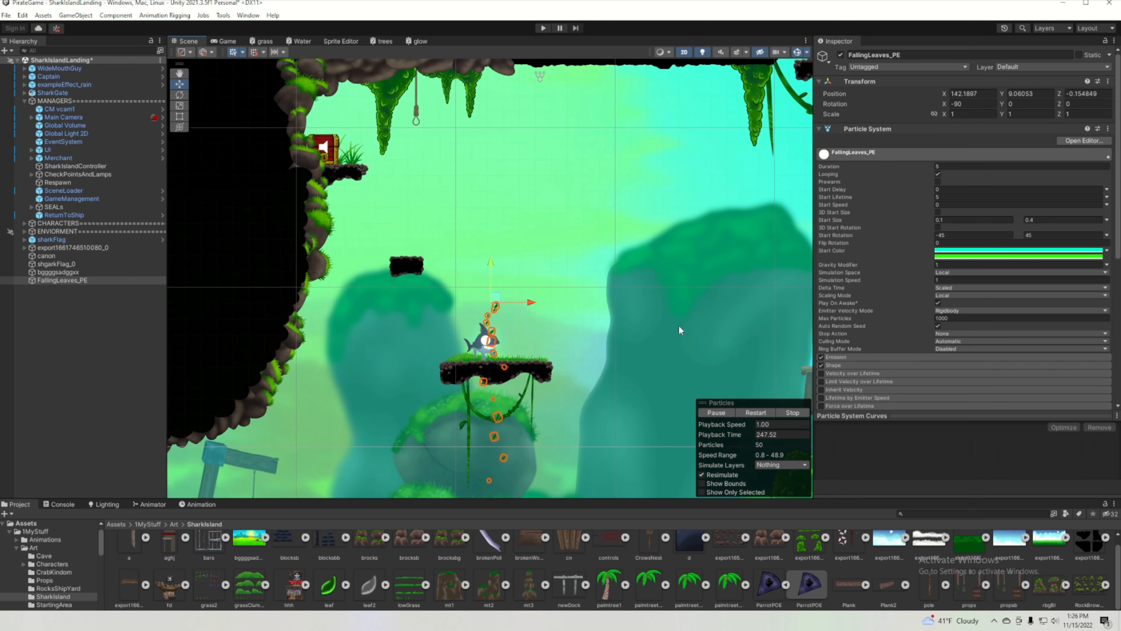
{"action": "left_click", "coordinate": [952, 264]}
{"action": "type", "text": ".2"}
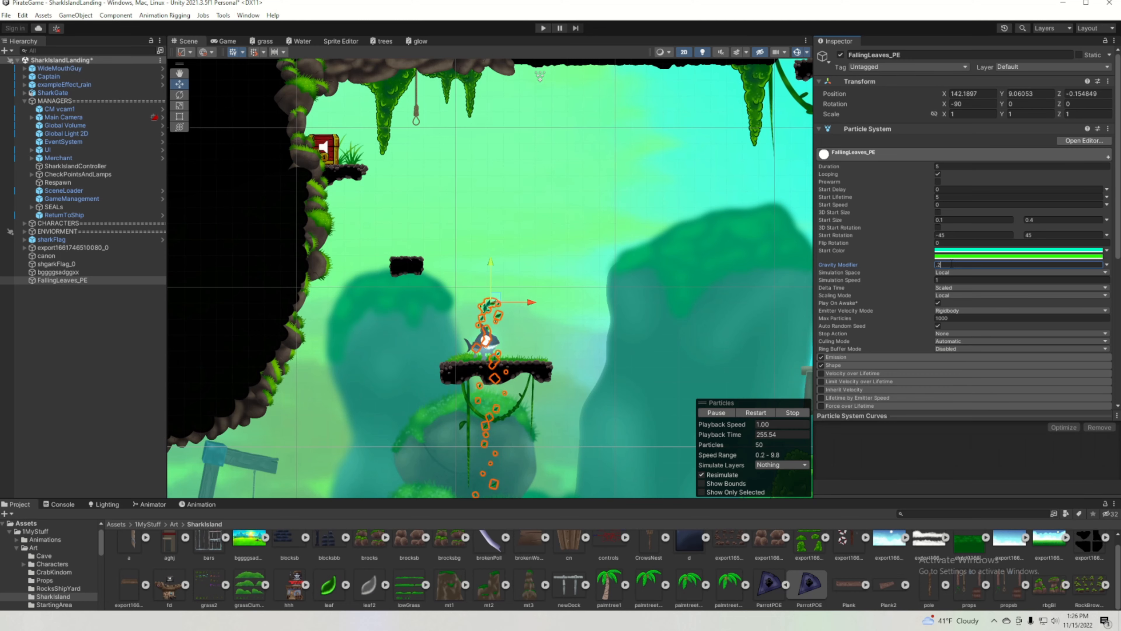
{"action": "scroll", "coordinate": [532, 179], "scroll_direction": "up", "scroll_amount": 4}
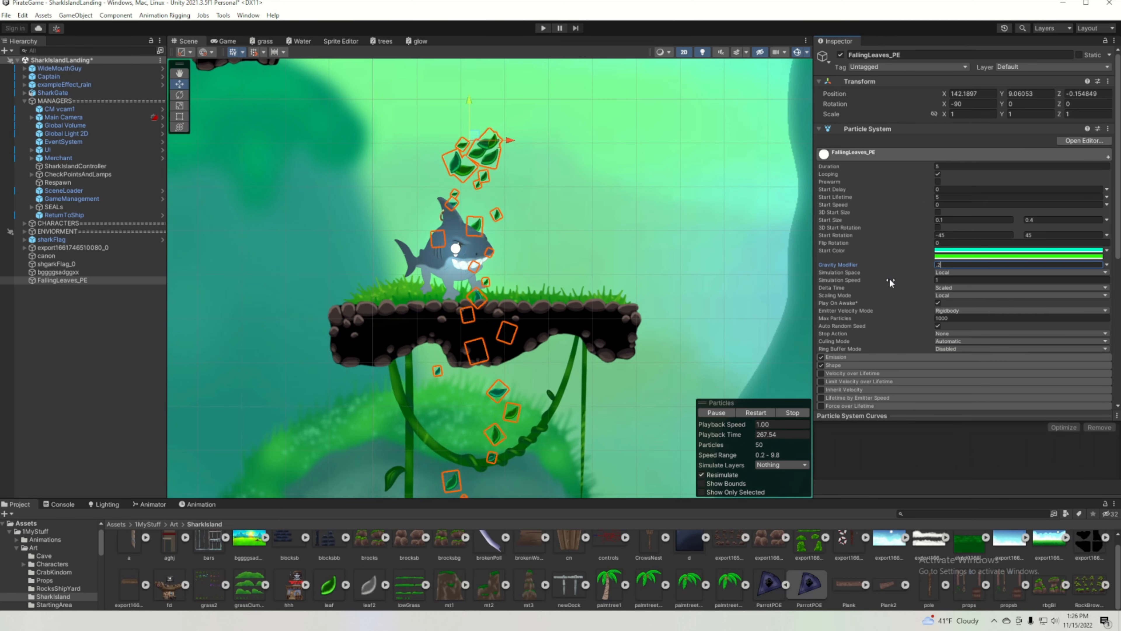
Change the particle emitter's Shape to Box.
{"action": "scroll", "coordinate": [869, 335], "scroll_direction": "down", "scroll_amount": 3}
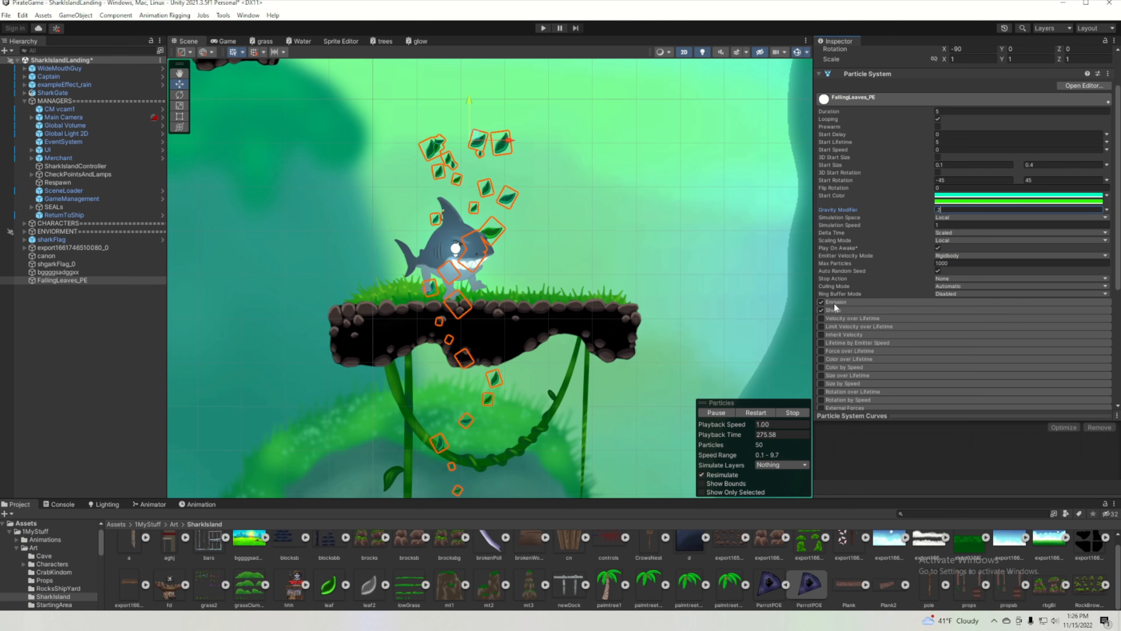
{"action": "left_click", "coordinate": [837, 310]}
{"action": "scroll", "coordinate": [560, 306], "scroll_direction": "down", "scroll_amount": 5}
{"action": "left_click", "coordinate": [973, 320]}
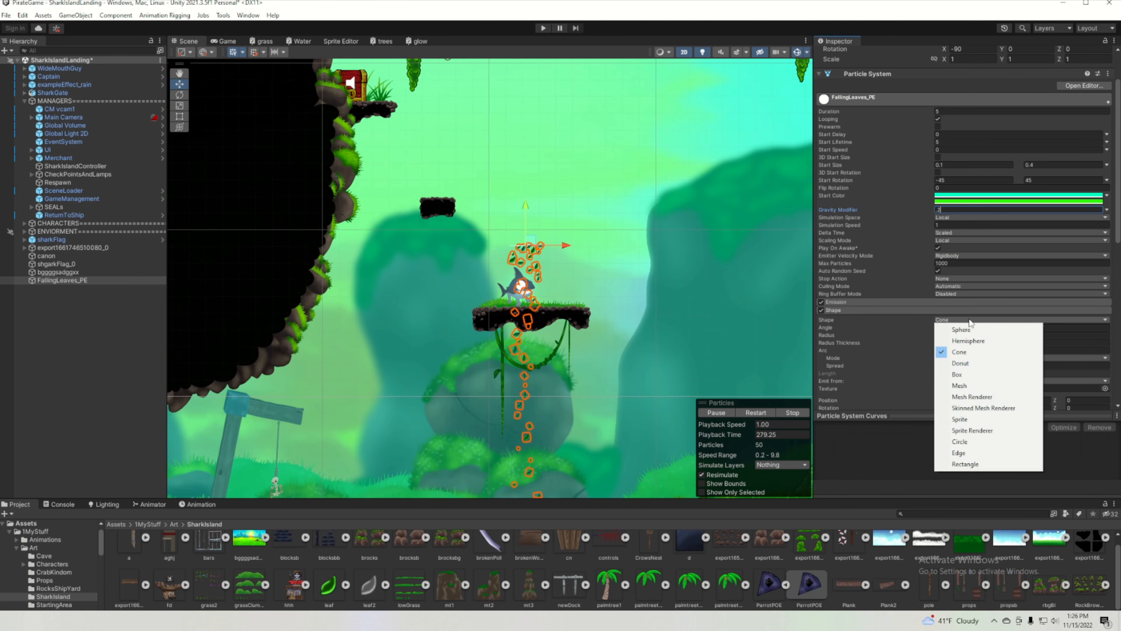
{"action": "left_click", "coordinate": [958, 375]}
{"action": "scroll", "coordinate": [515, 260], "scroll_direction": "up", "scroll_amount": 3}
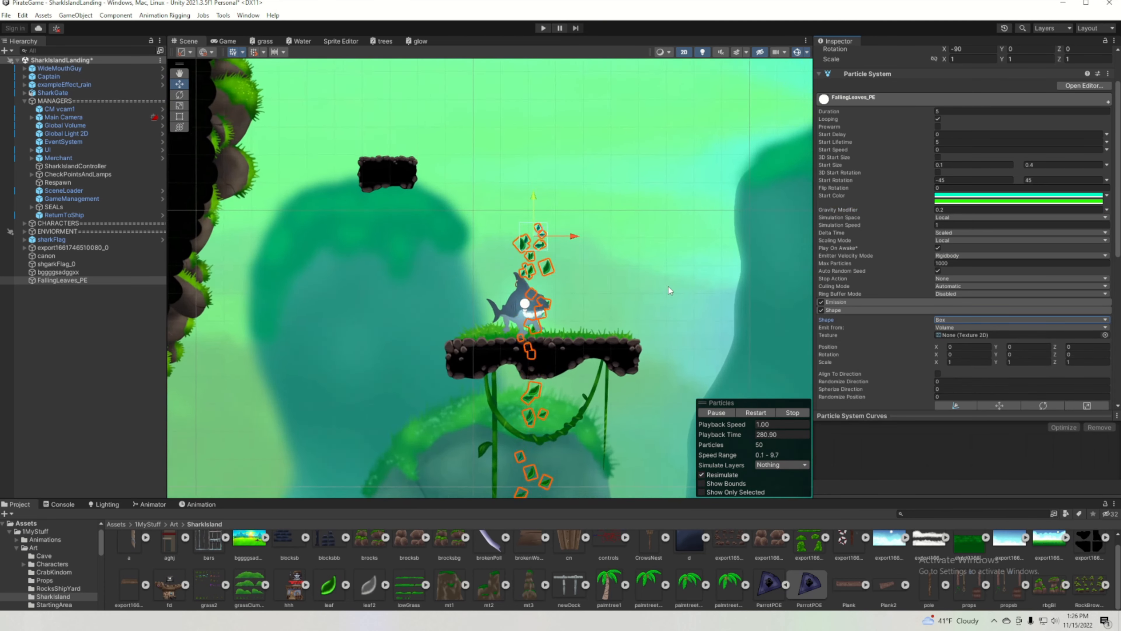
Widen the box emitter to an X scale of about 48.47 and move it up just below the cave ceiling.
{"action": "left_click_drag", "start_coordinate": [905, 359], "coordinate": [1068, 361]}
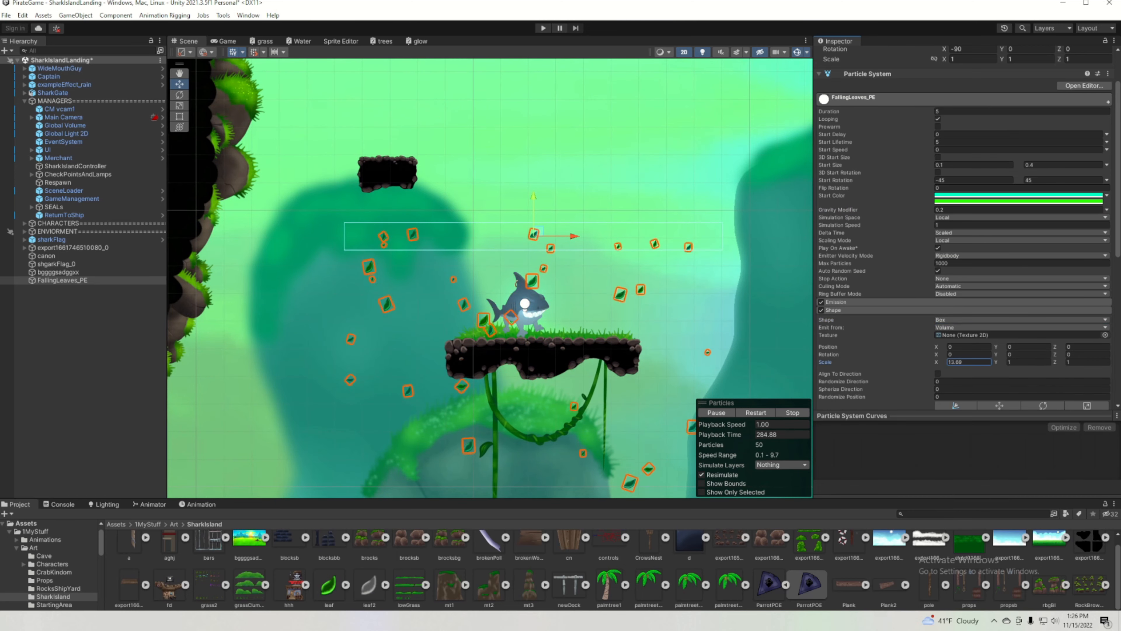
{"action": "scroll", "coordinate": [194, 323], "scroll_direction": "down", "scroll_amount": 1}
{"action": "scroll", "coordinate": [194, 322], "scroll_direction": "down", "scroll_amount": 3}
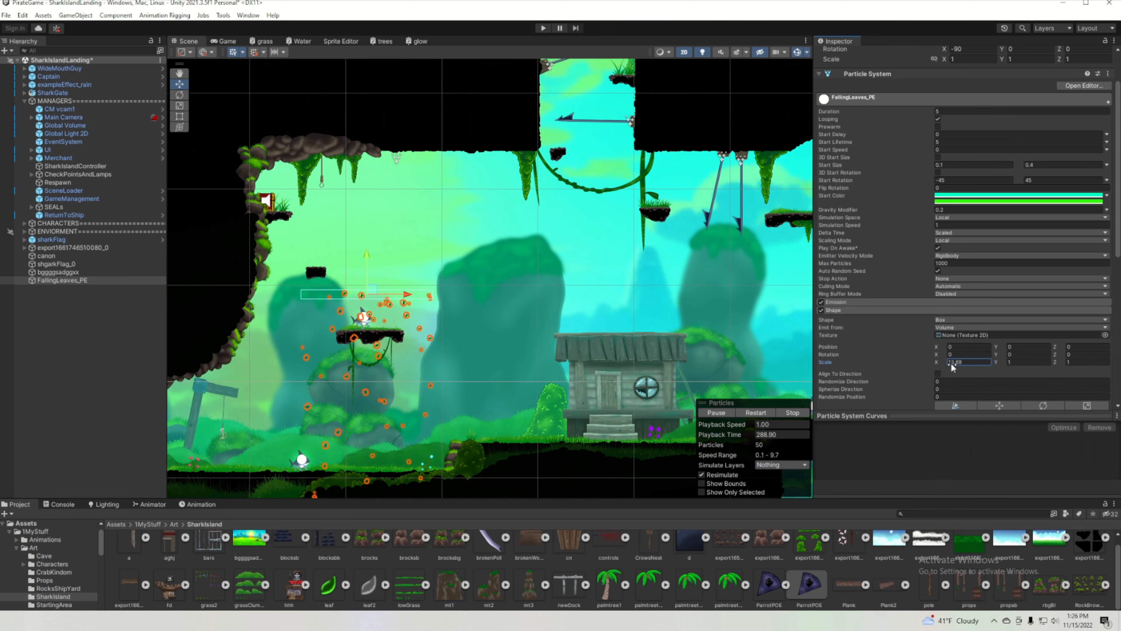
{"action": "left_click_drag", "start_coordinate": [372, 290], "coordinate": [520, 179]}
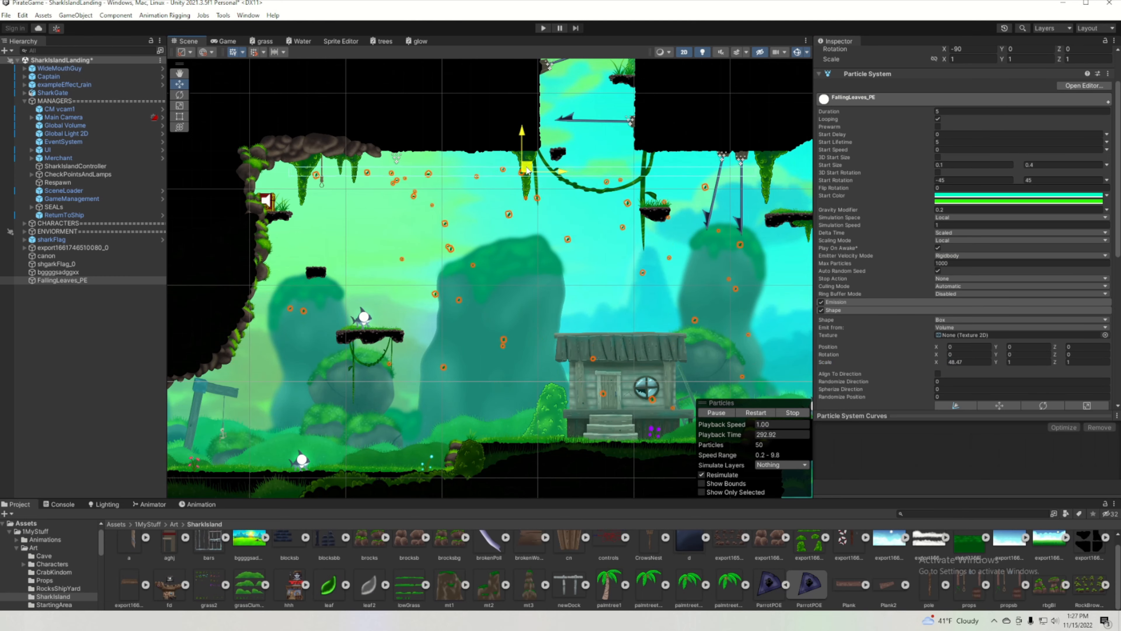
Set the box emitter's X scale to 120 and shift it so that it spans the whole cavern below the ceiling.
{"action": "middle_click_drag", "start_coordinate": [564, 278], "coordinate": [711, 311]}
{"action": "scroll", "coordinate": [711, 312], "scroll_direction": "down", "scroll_amount": 2}
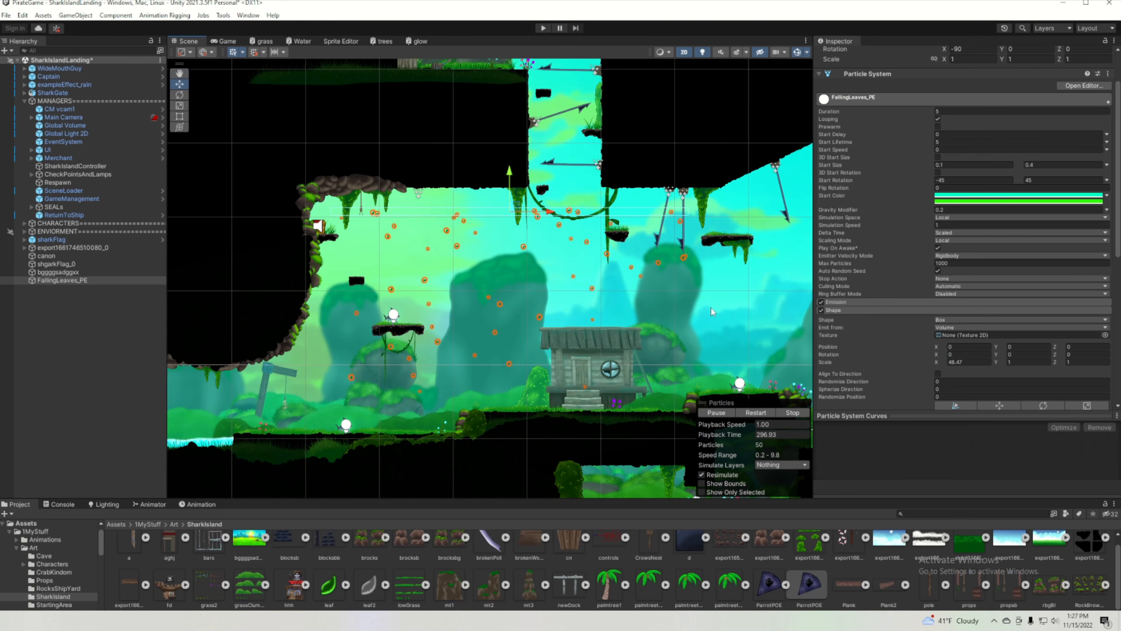
{"action": "scroll", "coordinate": [524, 313], "scroll_direction": "down", "scroll_amount": 5}
{"action": "middle_click_drag", "start_coordinate": [525, 313], "coordinate": [352, 346]}
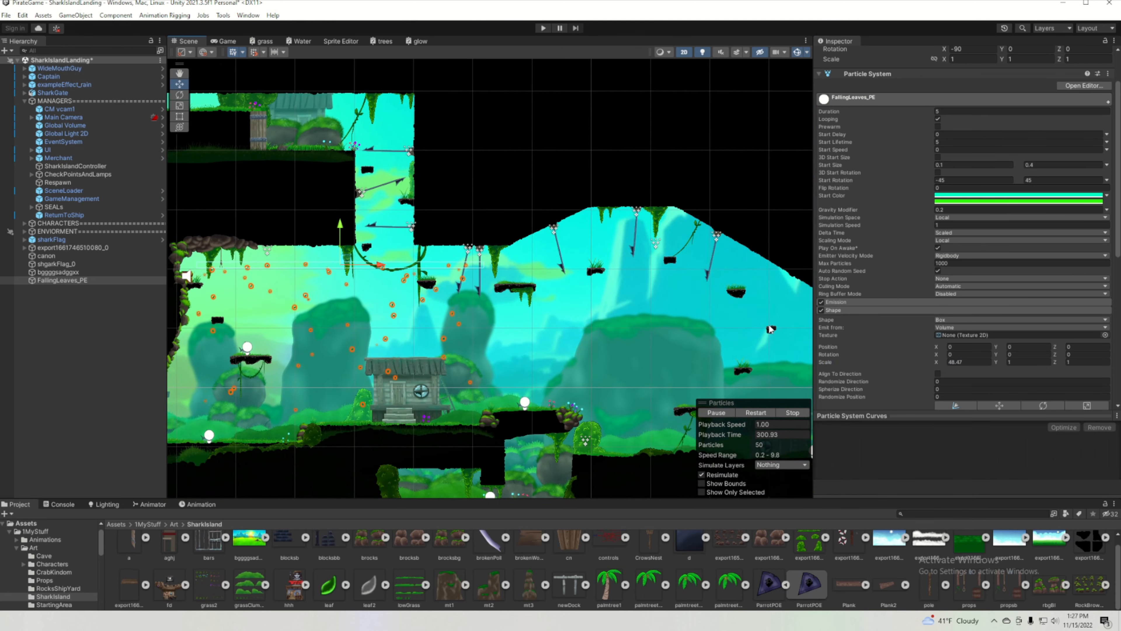
{"action": "scroll", "coordinate": [482, 361], "scroll_direction": "down", "scroll_amount": 2}
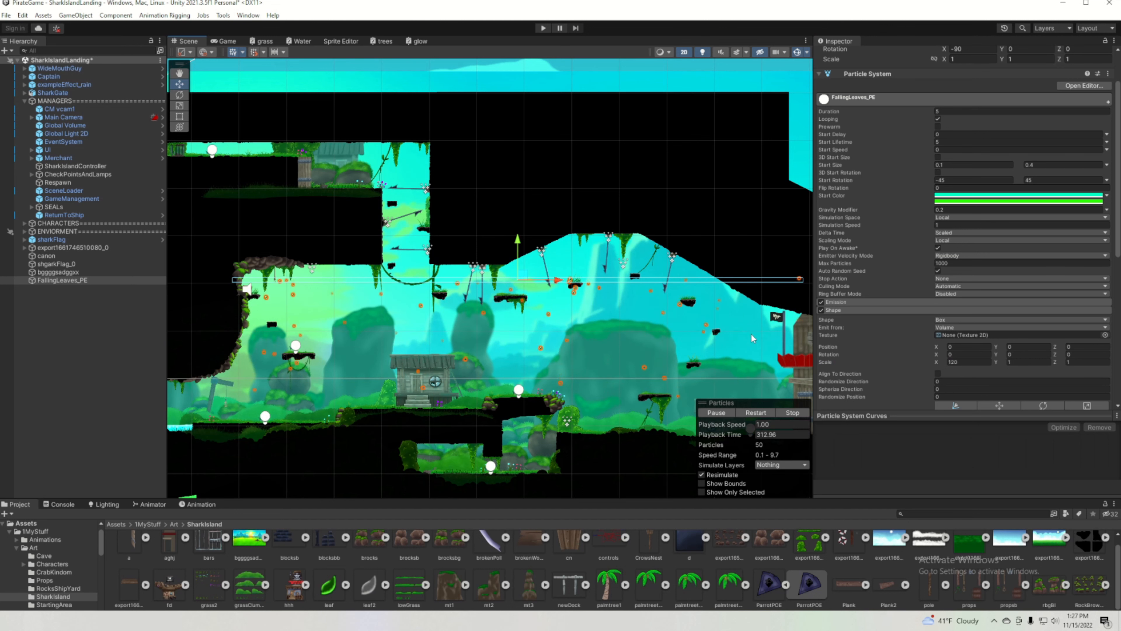
{"action": "scroll", "coordinate": [359, 359], "scroll_direction": "up", "scroll_amount": 4}
{"action": "scroll", "coordinate": [537, 311], "scroll_direction": "up", "scroll_amount": 3}
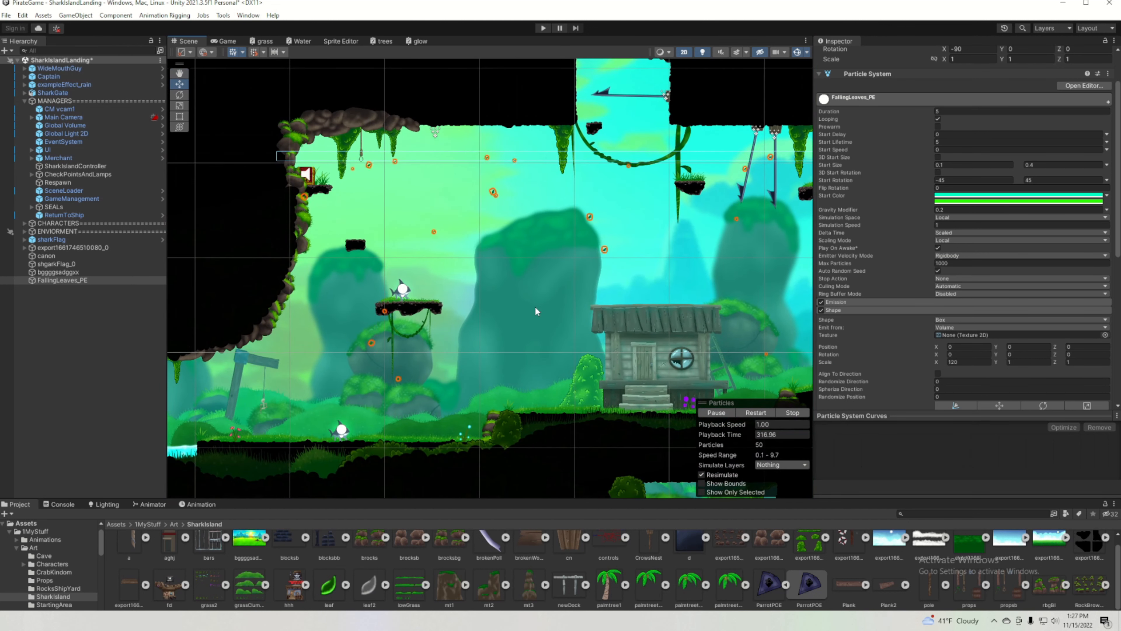
Expand the Velocity over Lifetime module to view its settings.
{"action": "scroll", "coordinate": [830, 258], "scroll_direction": "down", "scroll_amount": 3}
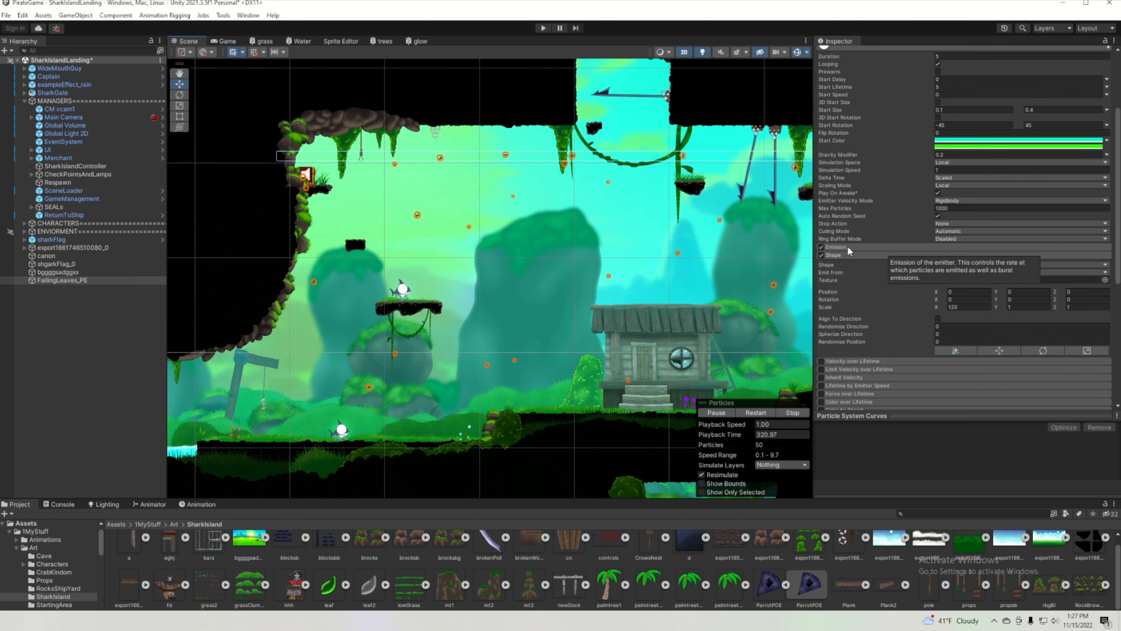
{"action": "scroll", "coordinate": [847, 260], "scroll_direction": "down", "scroll_amount": 6}
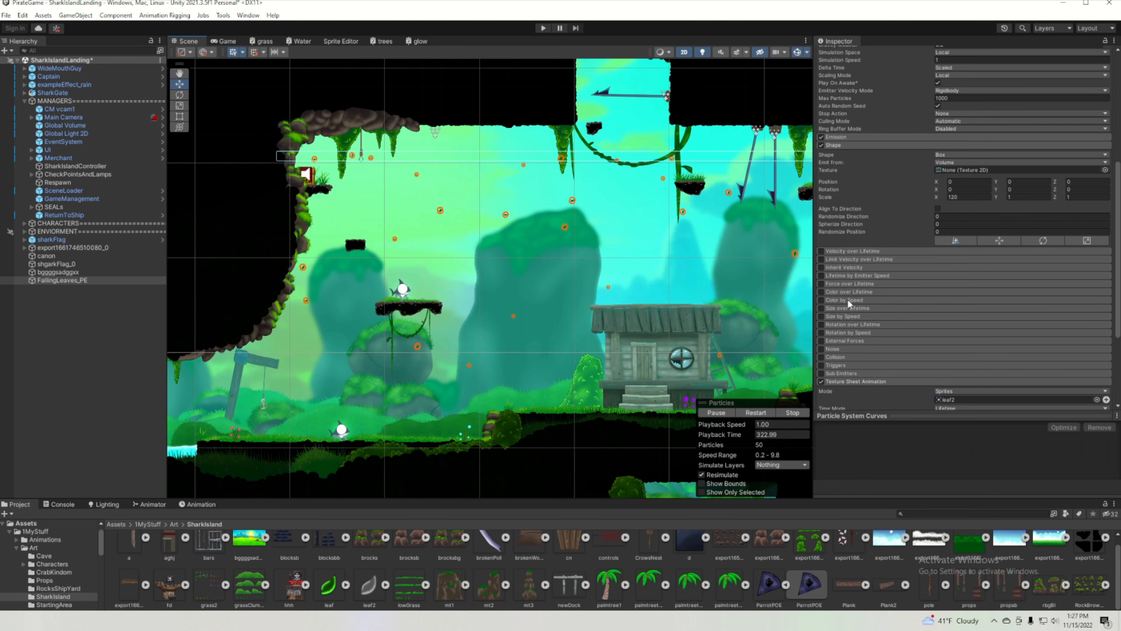
{"action": "left_click", "coordinate": [836, 251]}
{"action": "scroll", "coordinate": [842, 312], "scroll_direction": "down", "scroll_amount": 3}
{"action": "scroll", "coordinate": [485, 247], "scroll_direction": "up", "scroll_amount": 5}
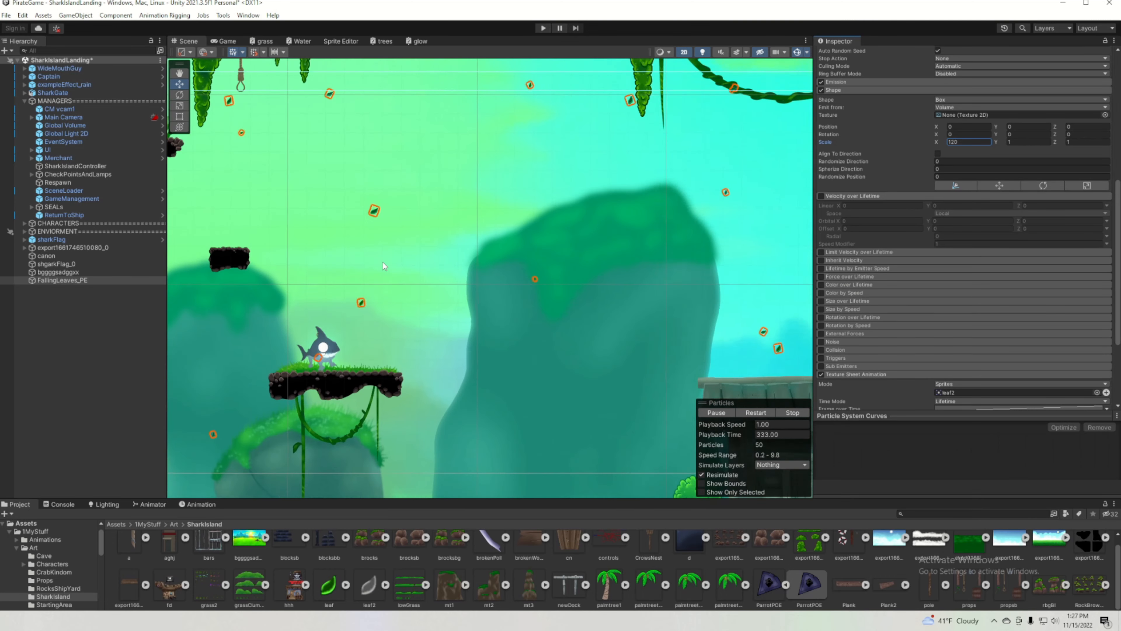
Enable Color over Lifetime with a white gradient that is transparent at both ends and has an alpha key at about 11.4%.
{"action": "left_click", "coordinate": [820, 285]}
{"action": "left_click", "coordinate": [949, 294]}
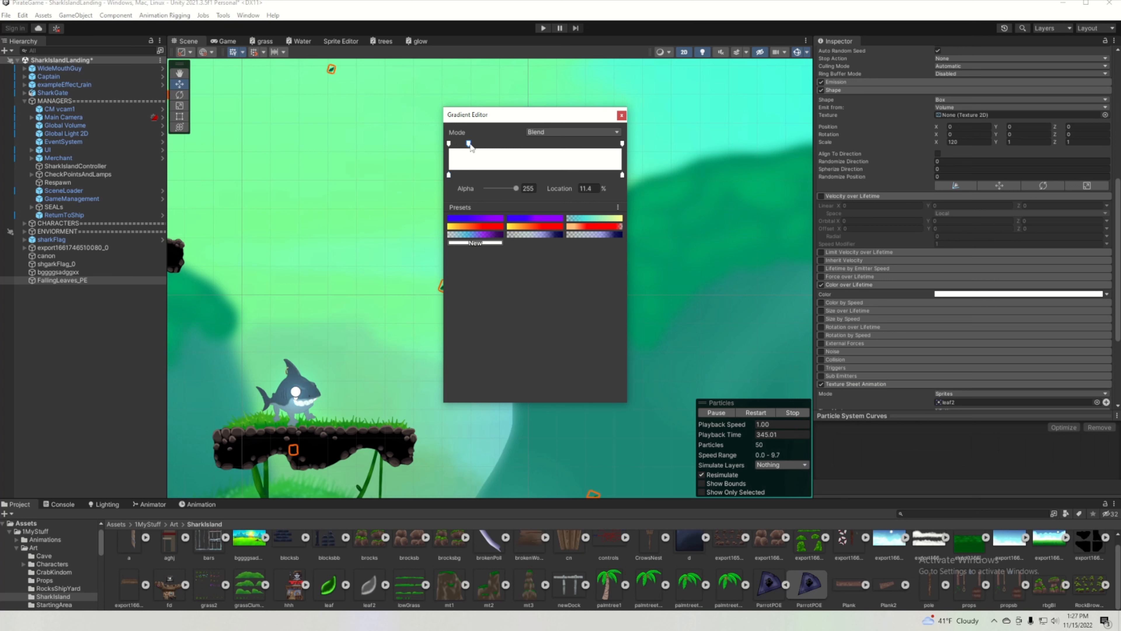
{"action": "left_click_drag", "start_coordinate": [514, 193], "coordinate": [470, 190]}
{"action": "left_click", "coordinate": [623, 144]}
{"action": "left_click", "coordinate": [621, 115]}
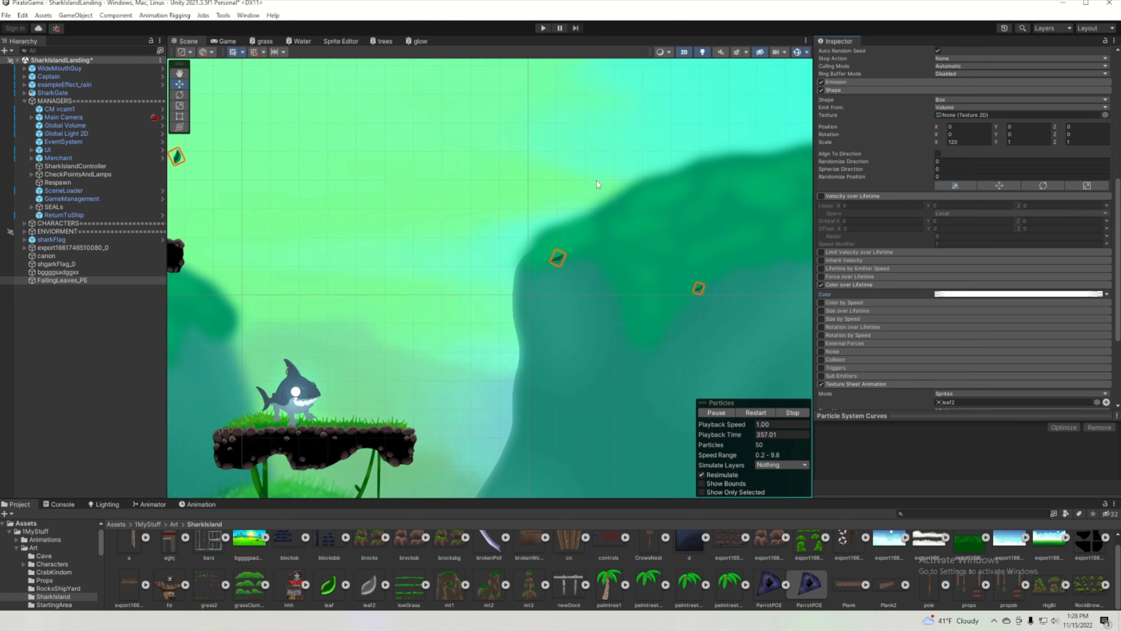
Examine how the leaves fade in and out along their fall from the ceiling to the ground.
{"action": "scroll", "coordinate": [597, 180], "scroll_direction": "down", "scroll_amount": 9}
{"action": "middle_click_drag", "start_coordinate": [580, 84], "coordinate": [551, 206]}
{"action": "scroll", "coordinate": [551, 206], "scroll_direction": "up", "scroll_amount": 5}
{"action": "scroll", "coordinate": [551, 206], "scroll_direction": "up", "scroll_amount": 5}
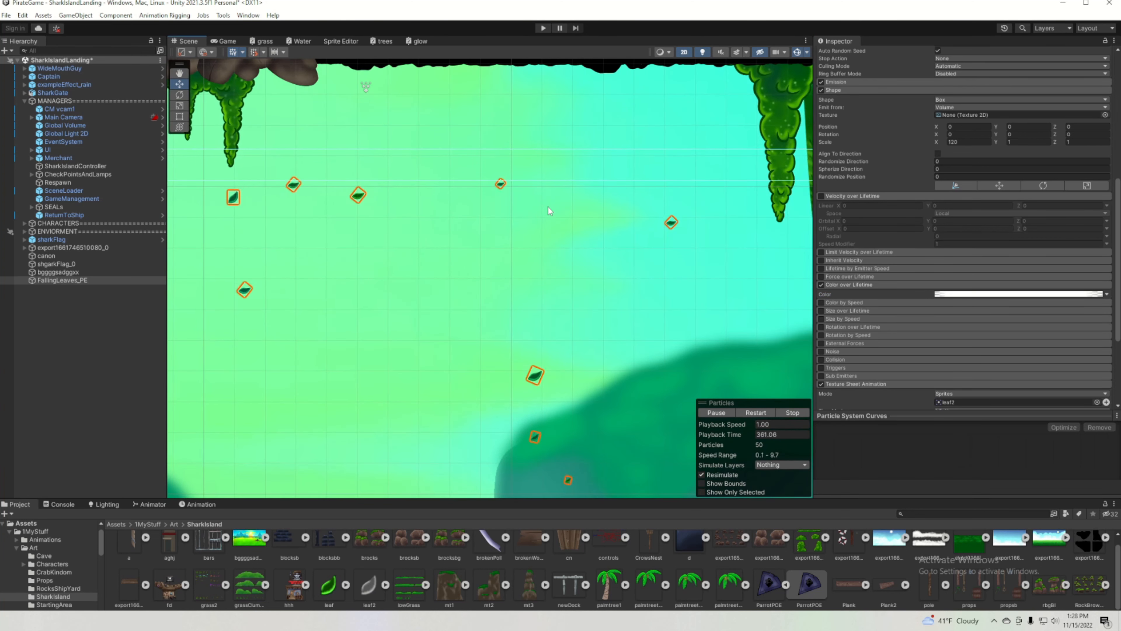
{"action": "scroll", "coordinate": [550, 206], "scroll_direction": "down", "scroll_amount": 7}
{"action": "middle_click_drag", "start_coordinate": [538, 300], "coordinate": [533, 206]}
{"action": "scroll", "coordinate": [534, 206], "scroll_direction": "down", "scroll_amount": 4}
{"action": "middle_click_drag", "start_coordinate": [535, 345], "coordinate": [551, 185]}
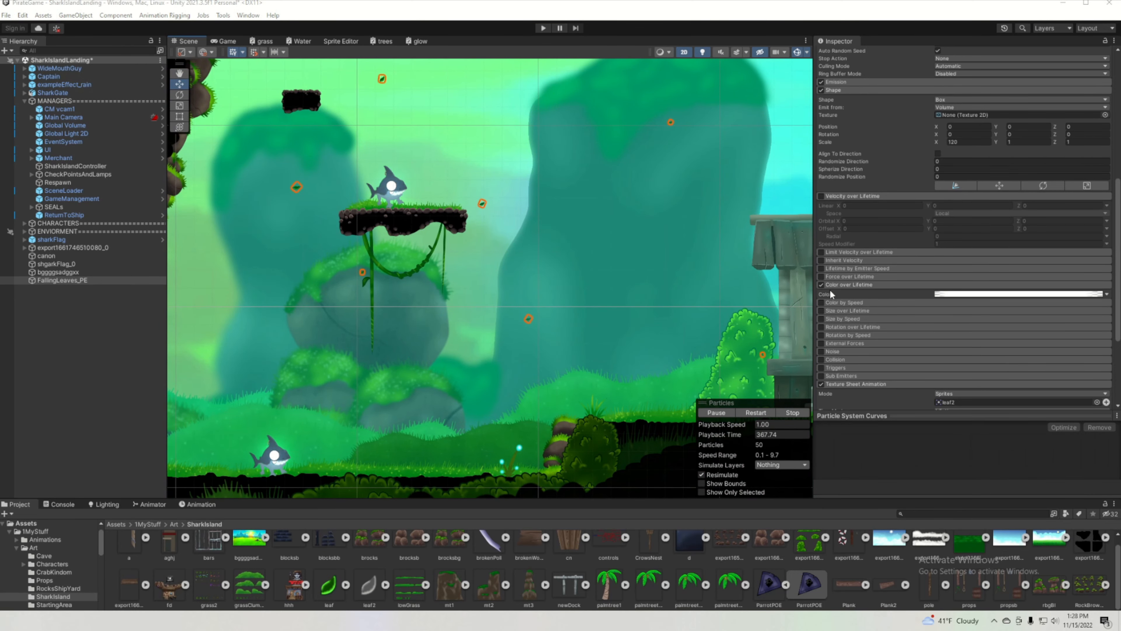
Reselect FallingLeaves_PE and enable its Rotation over Lifetime module.
{"action": "left_click", "coordinate": [754, 311]}
{"action": "left_click", "coordinate": [66, 281]}
{"action": "scroll", "coordinate": [901, 328], "scroll_direction": "down", "scroll_amount": 15}
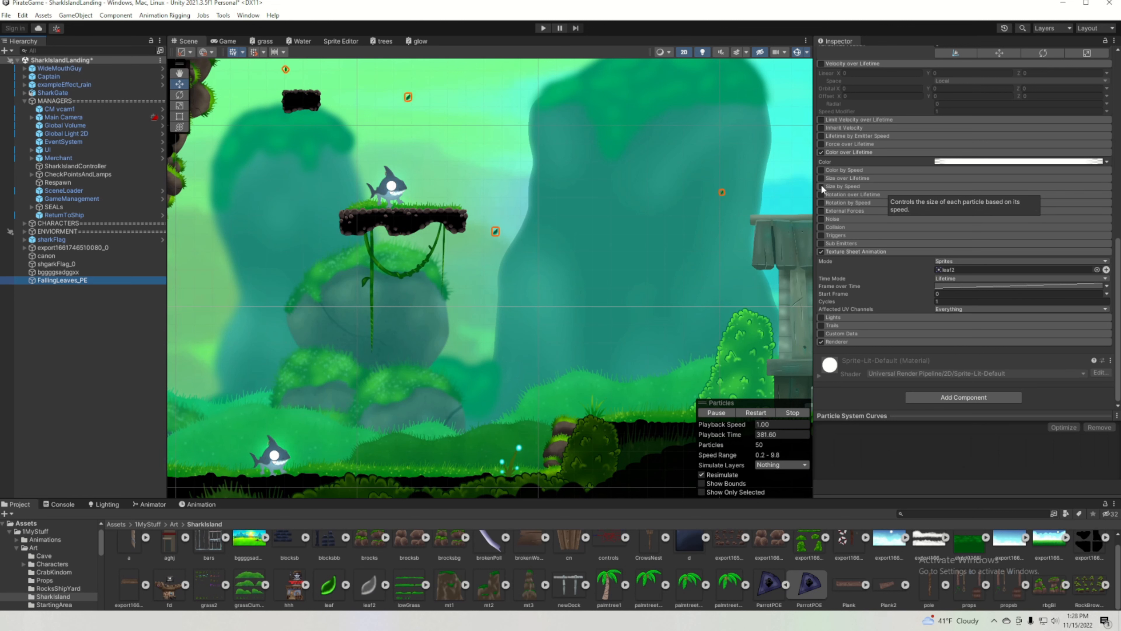
{"action": "left_click", "coordinate": [821, 194]}
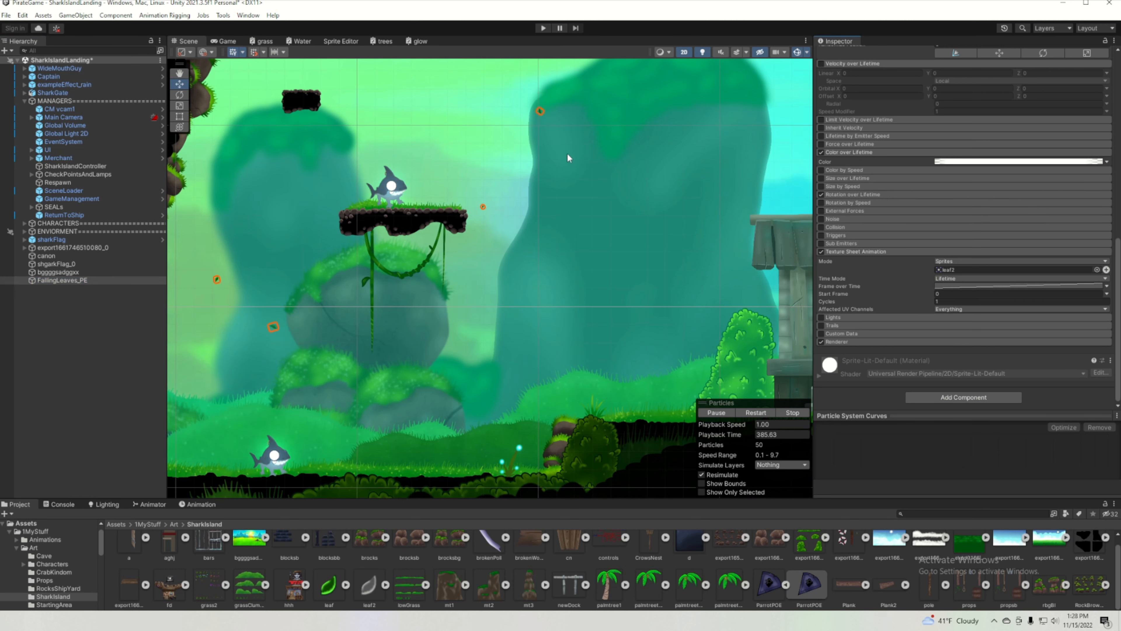
{"action": "scroll", "coordinate": [551, 173], "scroll_direction": "up", "scroll_amount": 5}
Set the Angular Velocity of Rotation over Lifetime to Random Between Two Constants, -45 and 45.
{"action": "left_click", "coordinate": [861, 195]}
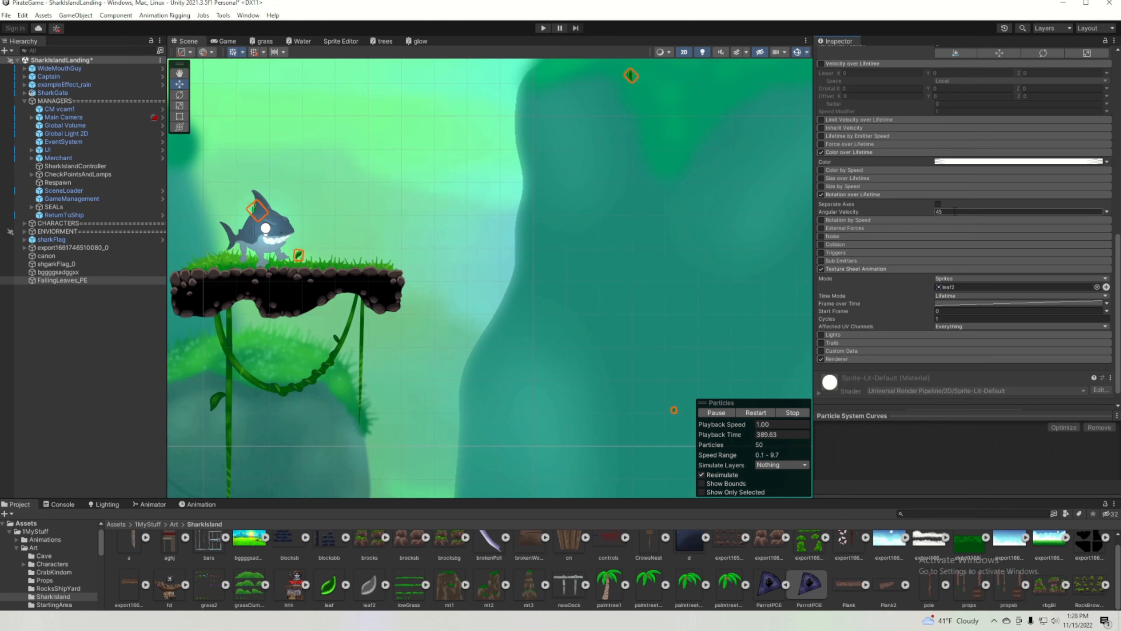
{"action": "left_click", "coordinate": [1107, 212]}
{"action": "left_click", "coordinate": [1015, 241]}
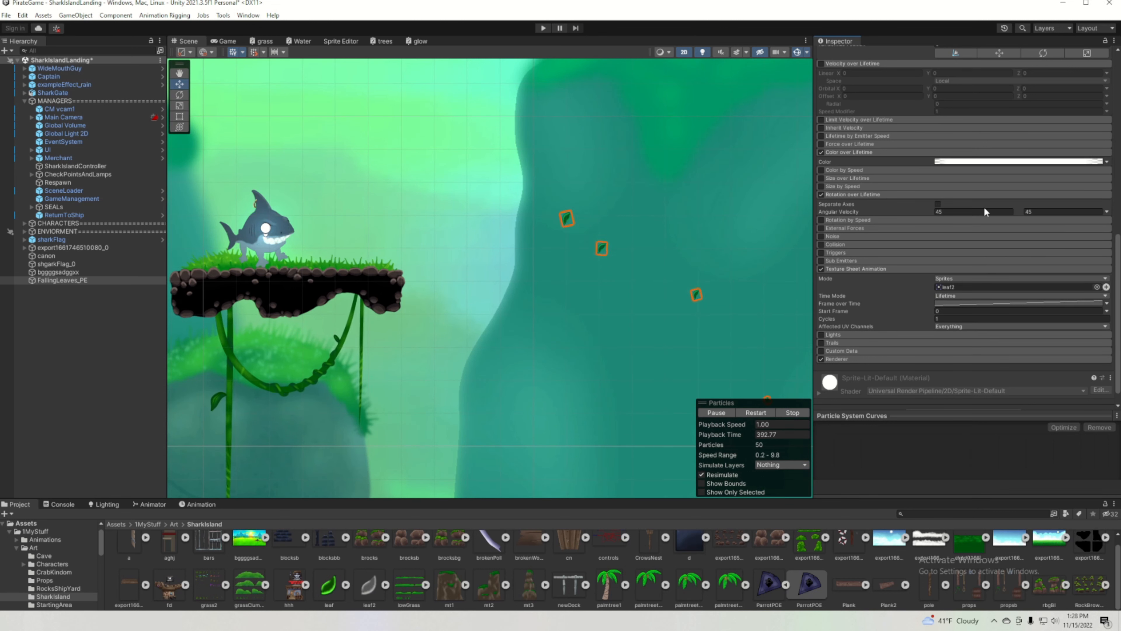
{"action": "left_click", "coordinate": [972, 212]}
{"action": "type", "text": "-45"}
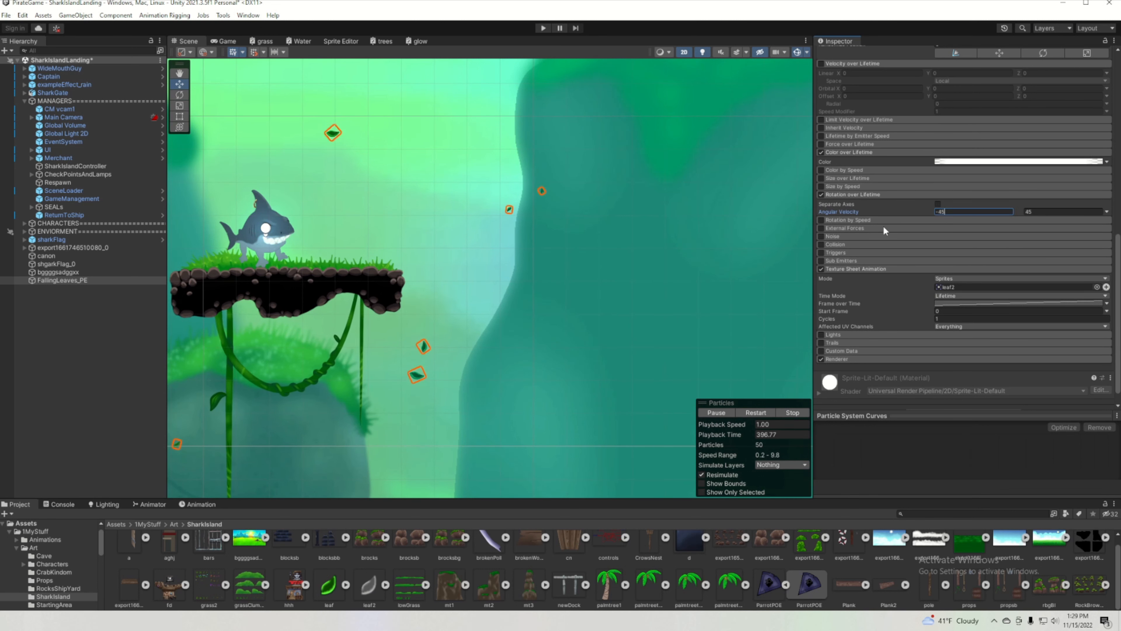
Enable the Noise module of FallingLeaves_PE and set its Strength to 0.6.
{"action": "left_click", "coordinate": [824, 236]}
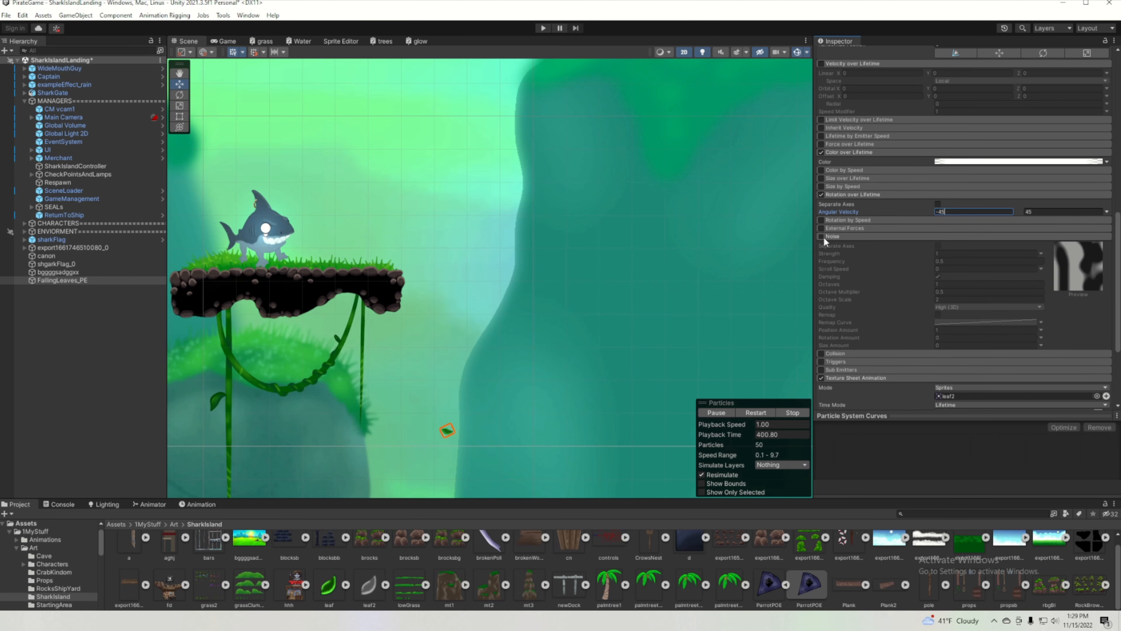
{"action": "left_click", "coordinate": [822, 237]}
{"action": "scroll", "coordinate": [583, 299], "scroll_direction": "down", "scroll_amount": 6}
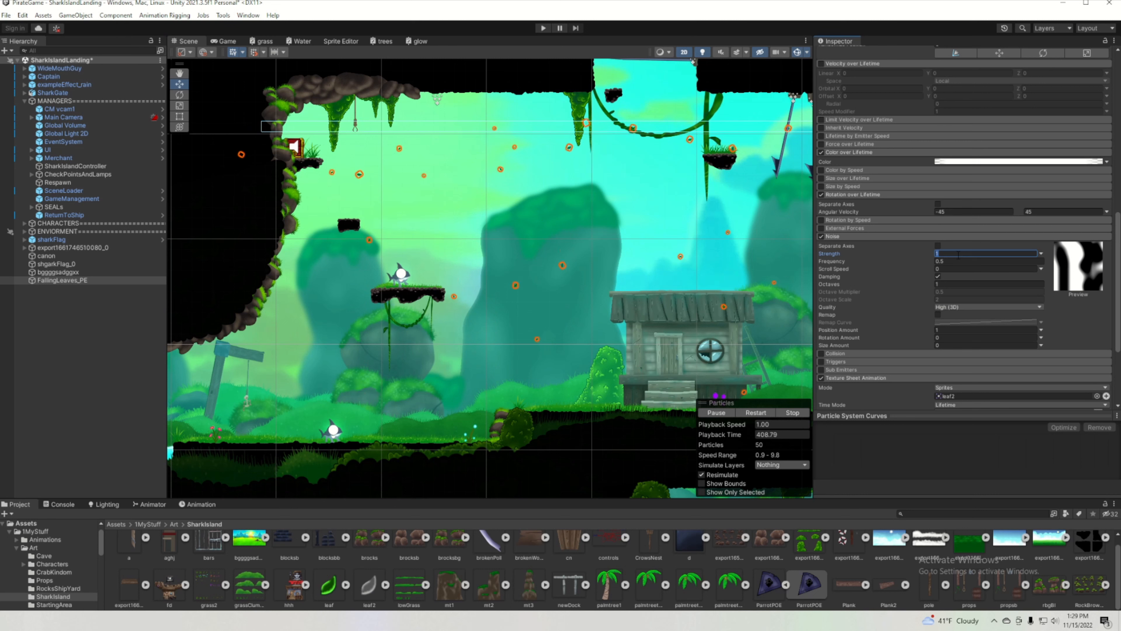
{"action": "type", "text": "0.6"}
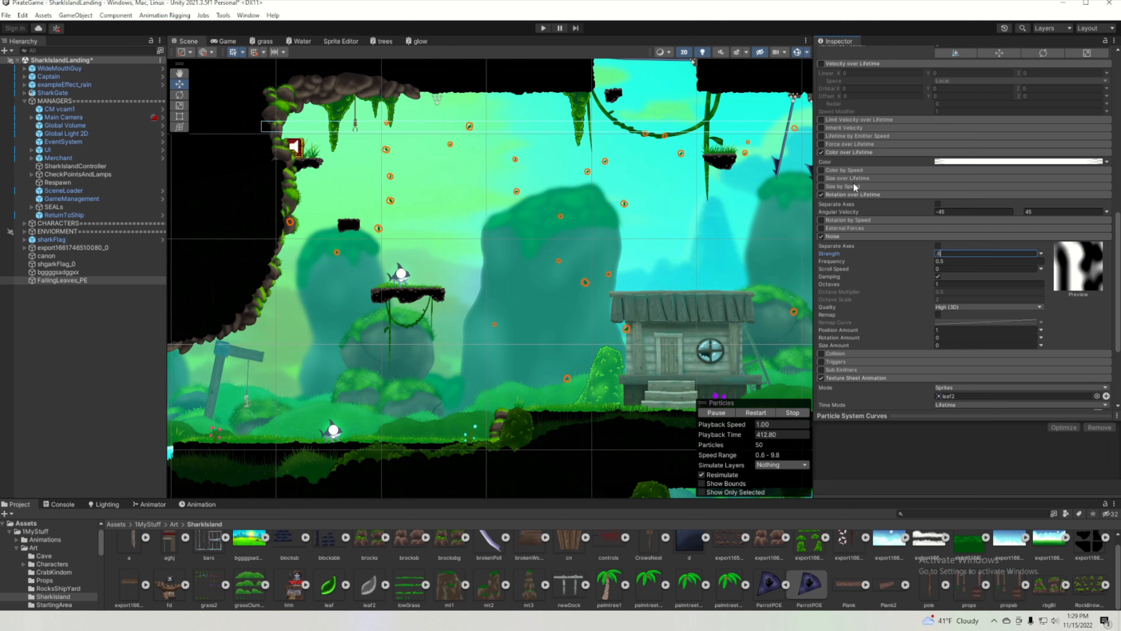
Set the particle system's Start Lifetime to 7 and check how far the leaves fall across the level.
{"action": "scroll", "coordinate": [897, 199], "scroll_direction": "up", "scroll_amount": 15}
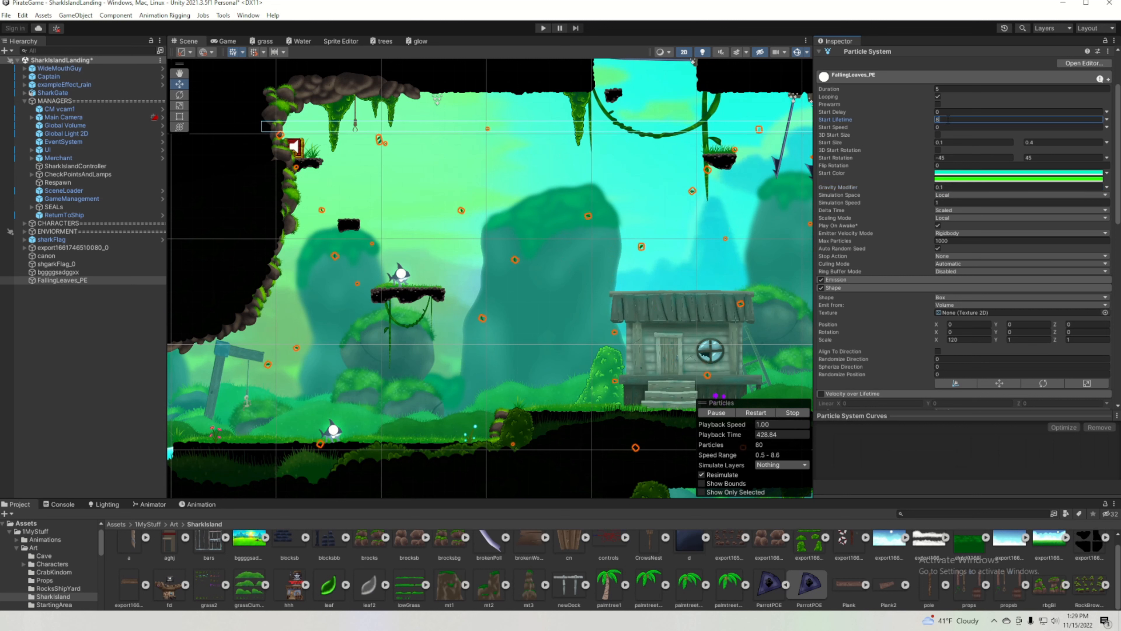
{"action": "key", "text": "BackSpace"}
{"action": "type", "text": "7"}
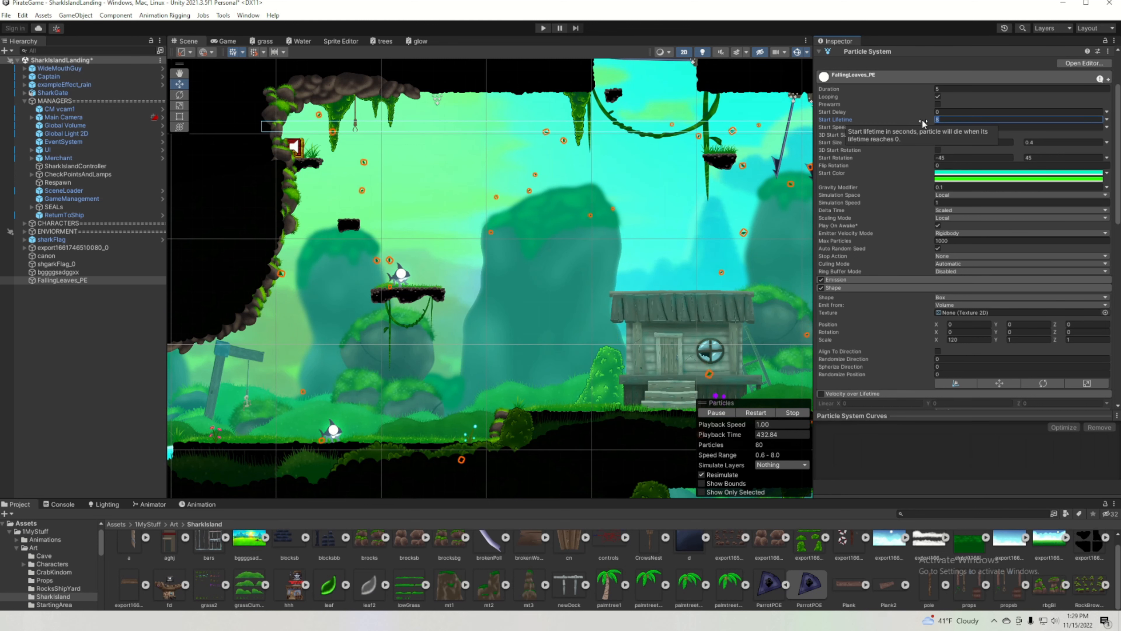
{"action": "scroll", "coordinate": [605, 320], "scroll_direction": "down", "scroll_amount": 5}
{"action": "middle_click_drag", "start_coordinate": [610, 320], "coordinate": [410, 303]}
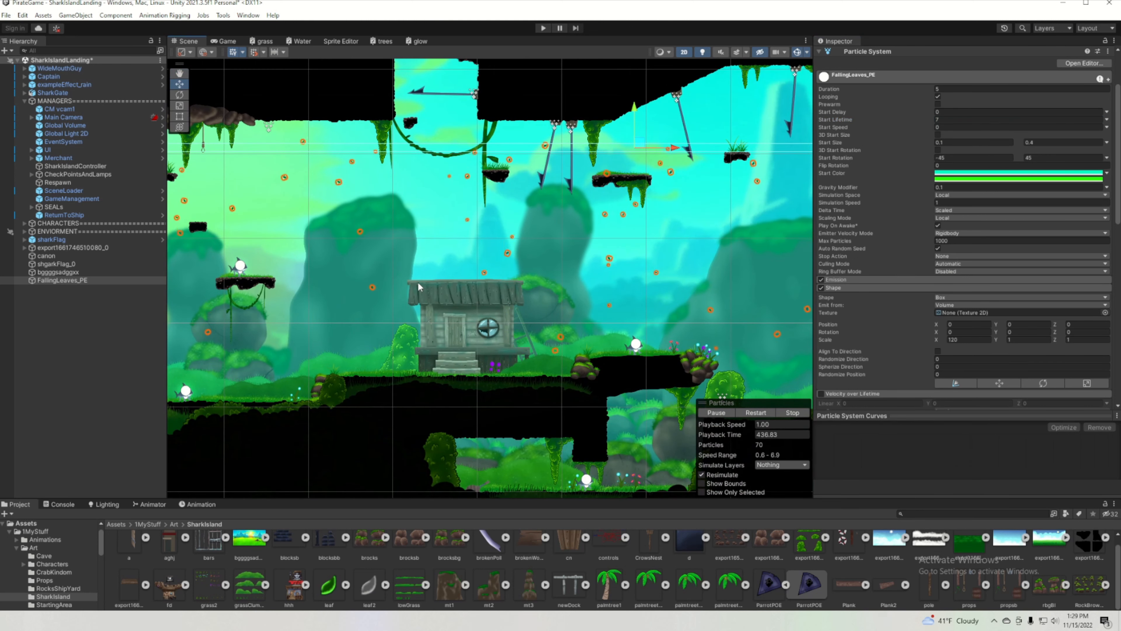
{"action": "scroll", "coordinate": [696, 297], "scroll_direction": "down", "scroll_amount": 5}
{"action": "middle_click_drag", "start_coordinate": [696, 296], "coordinate": [659, 296]}
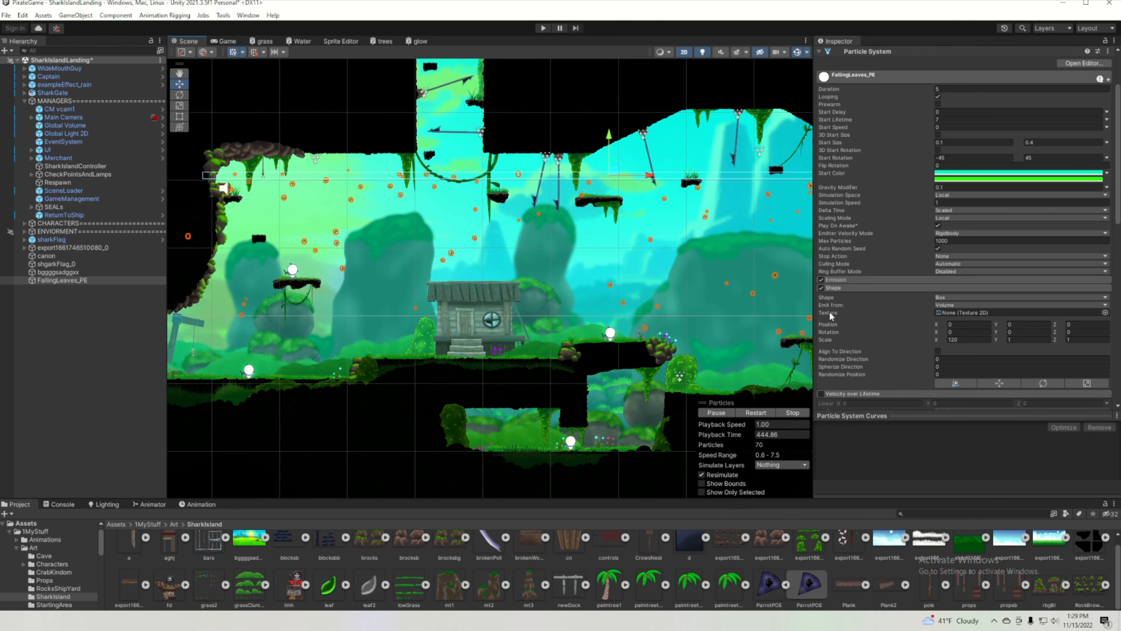
Try the Collision module with Type World and Mode 2D, and switch it off again.
{"action": "scroll", "coordinate": [839, 309], "scroll_direction": "down", "scroll_amount": 6}
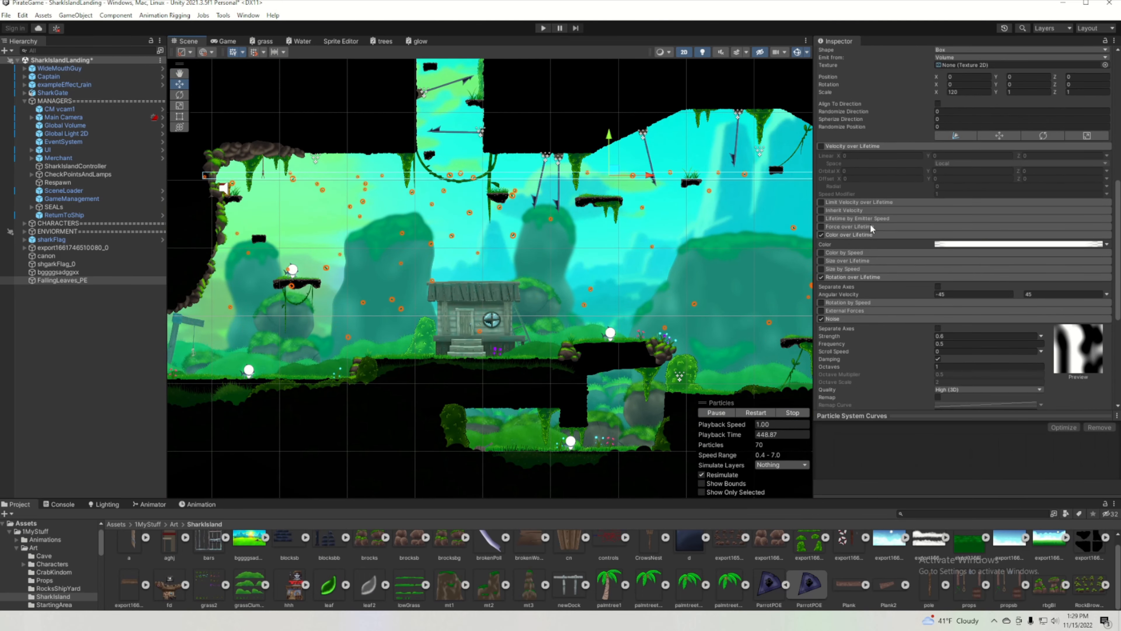
{"action": "scroll", "coordinate": [850, 259], "scroll_direction": "down", "scroll_amount": 3}
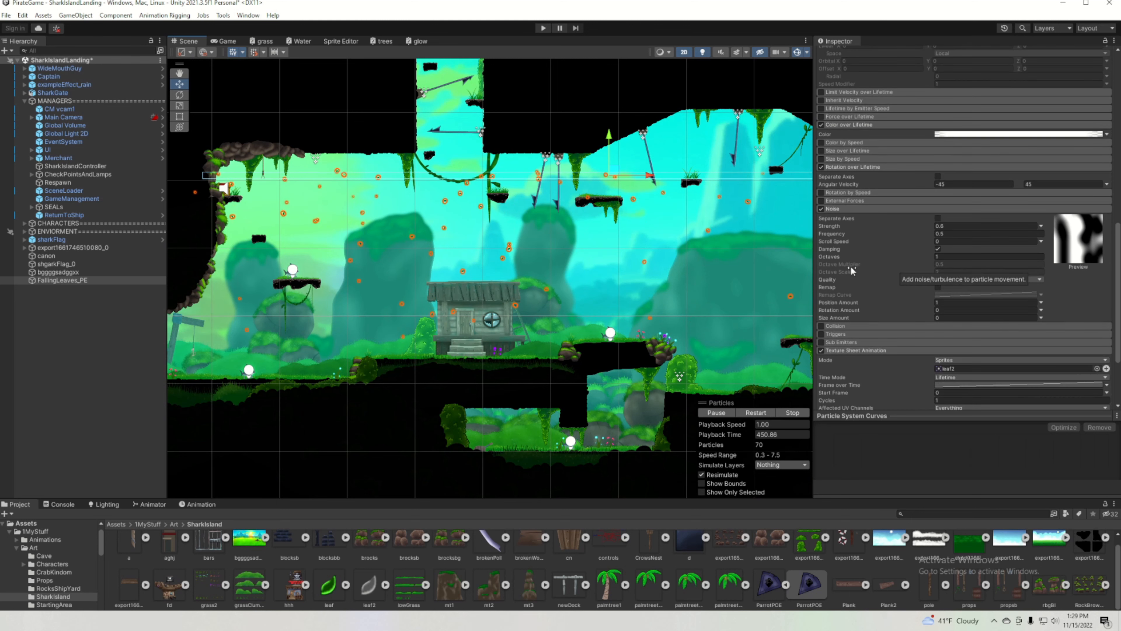
{"action": "left_click", "coordinate": [842, 325]}
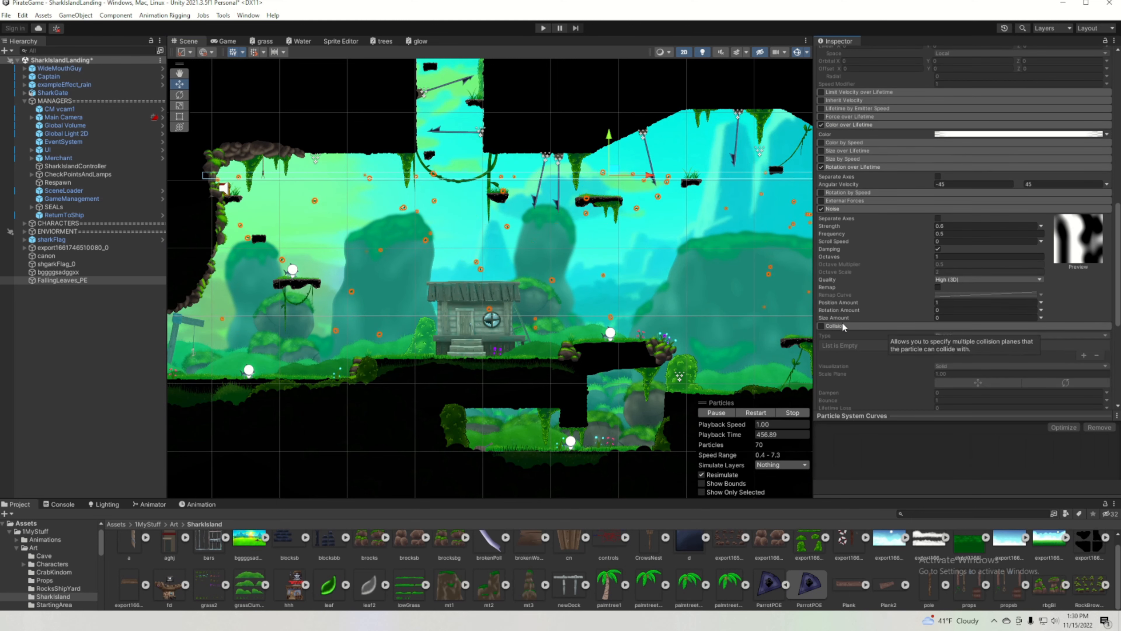
{"action": "scroll", "coordinate": [842, 322], "scroll_direction": "down", "scroll_amount": 3}
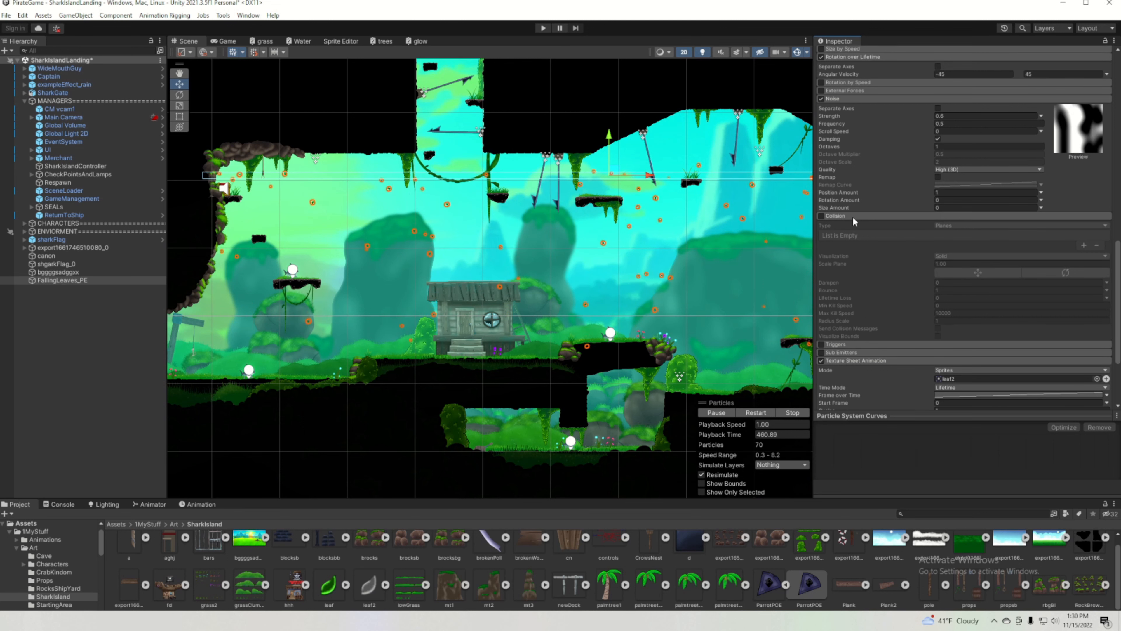
{"action": "left_click", "coordinate": [821, 216]}
{"action": "left_click", "coordinate": [954, 225]}
{"action": "left_click", "coordinate": [958, 245]}
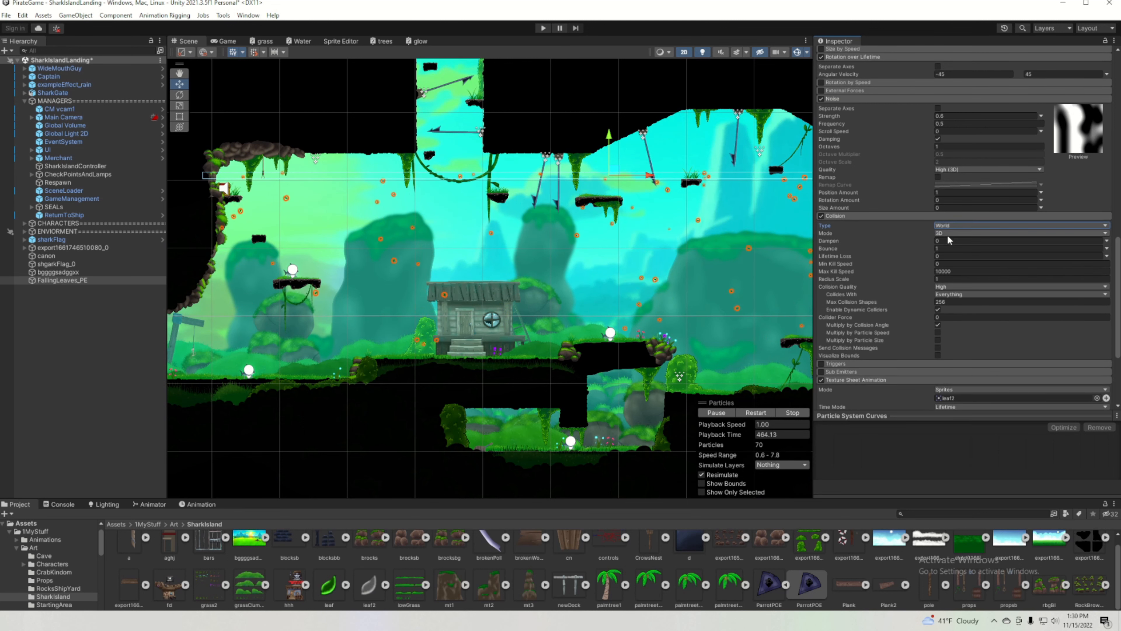
{"action": "left_click", "coordinate": [959, 255]}
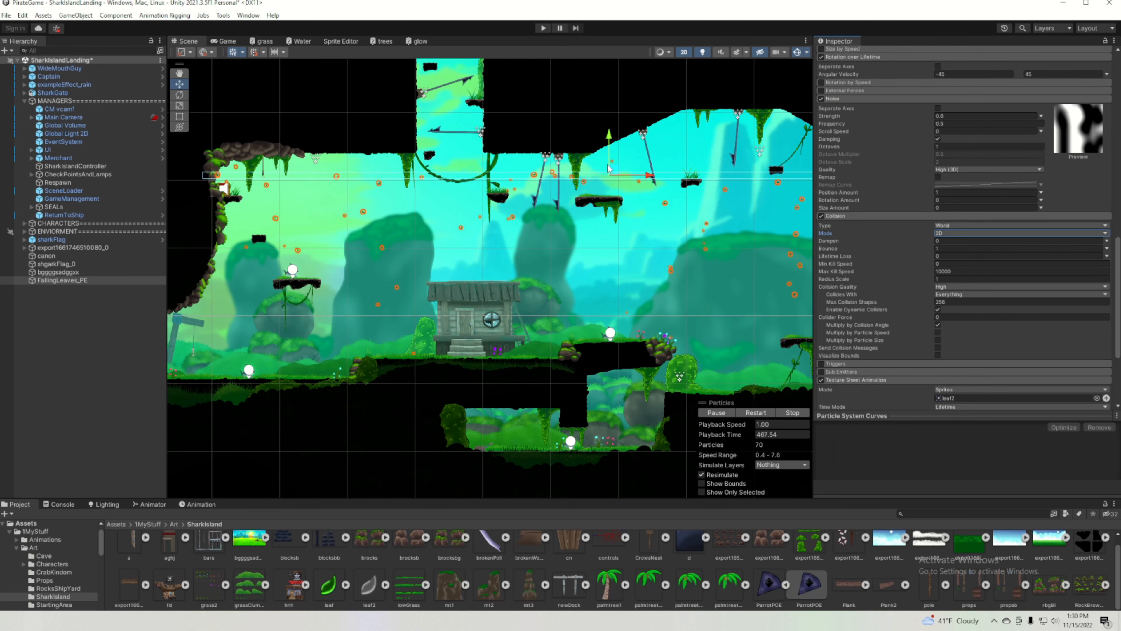
{"action": "scroll", "coordinate": [530, 181], "scroll_direction": "up", "scroll_amount": 5}
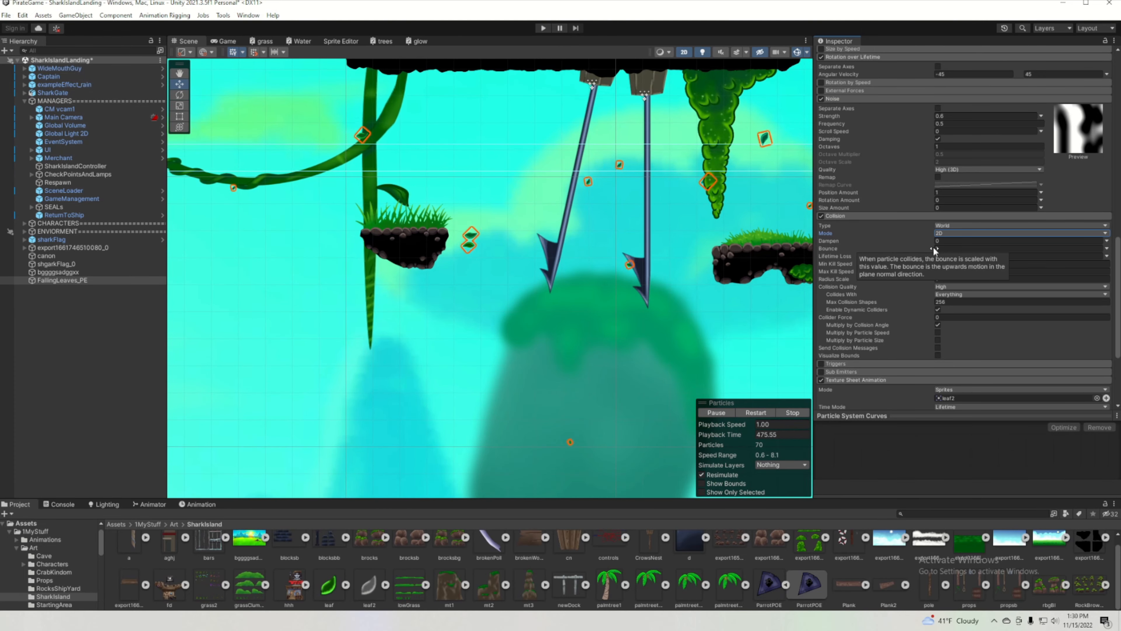
{"action": "left_click", "coordinate": [821, 216]}
{"action": "scroll", "coordinate": [513, 306], "scroll_direction": "down", "scroll_amount": 6}
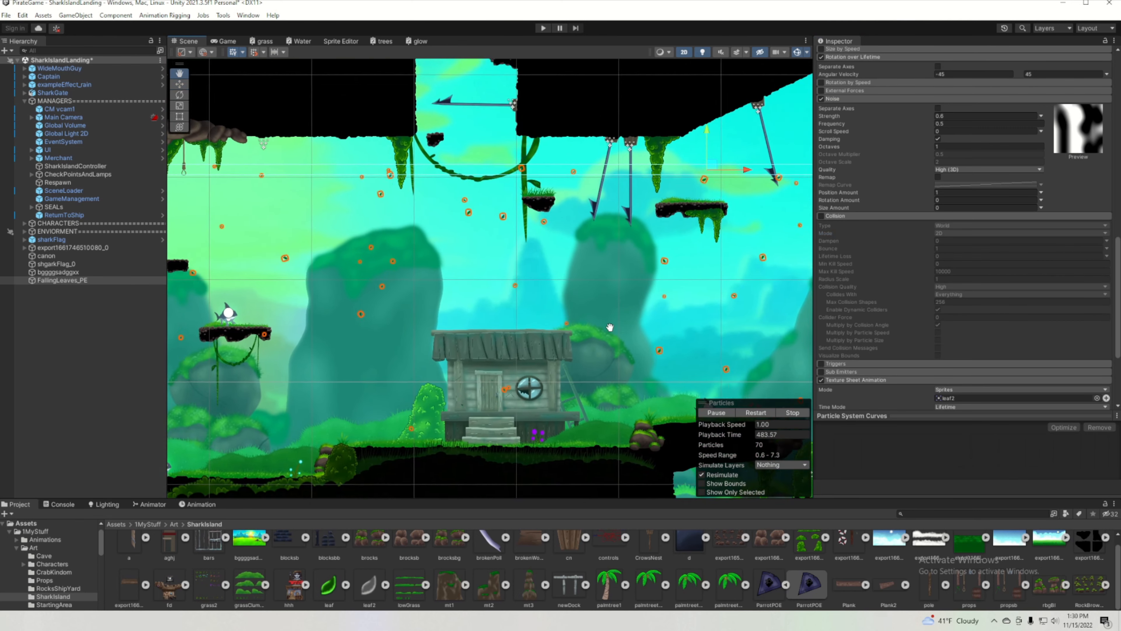
{"action": "middle_click_drag", "start_coordinate": [610, 327], "coordinate": [621, 317]}
{"action": "left_click", "coordinate": [903, 216]}
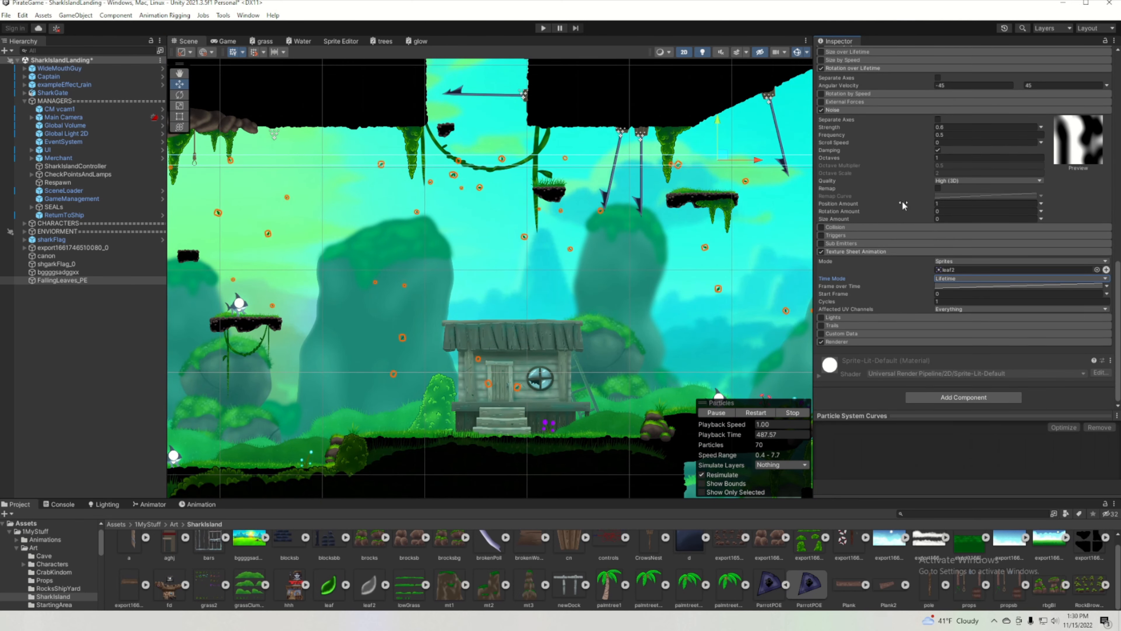
Reselect FallingLeaves_PE and examine how the leaves drift down around the shark's platform and the rock behind it.
{"action": "scroll", "coordinate": [903, 205], "scroll_direction": "up", "scroll_amount": 15}
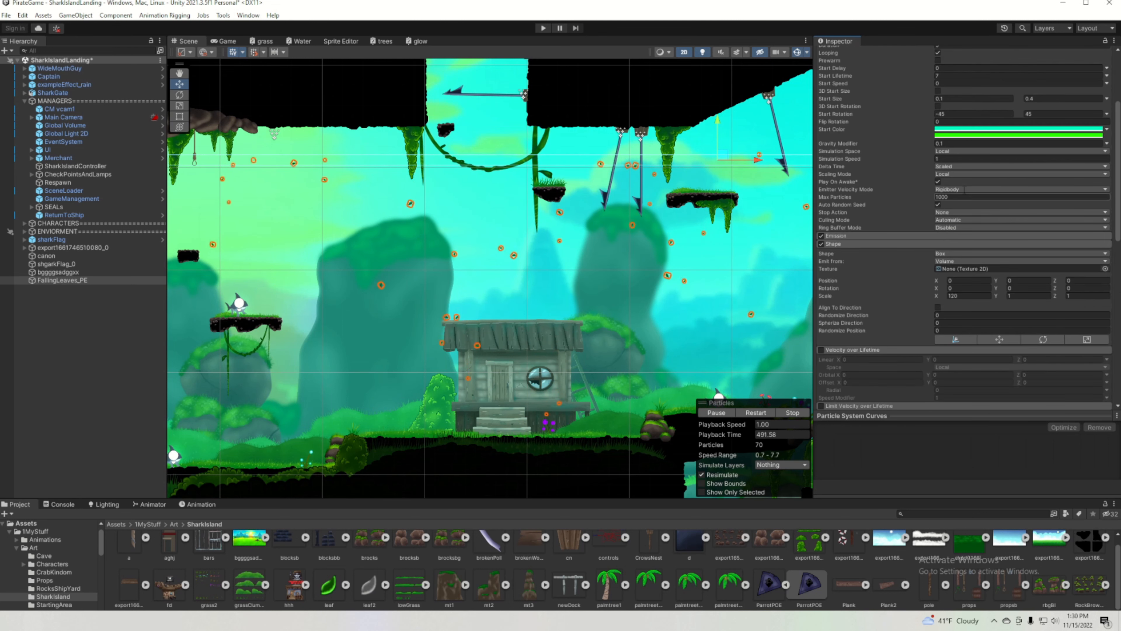
{"action": "left_click", "coordinate": [48, 150]}
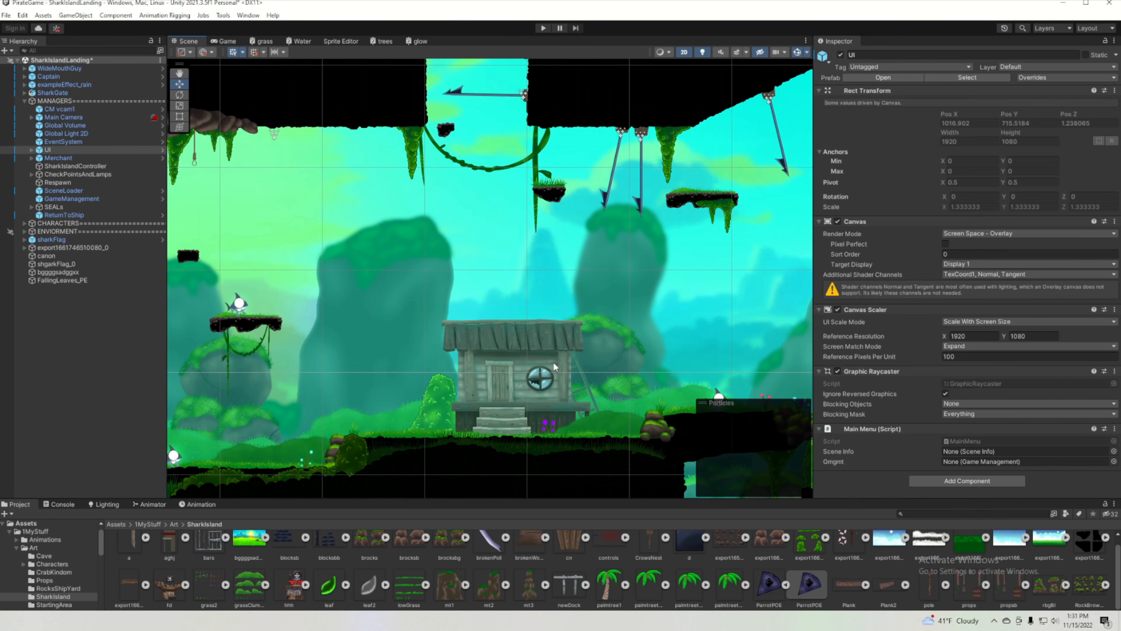
{"action": "left_click", "coordinate": [87, 280]}
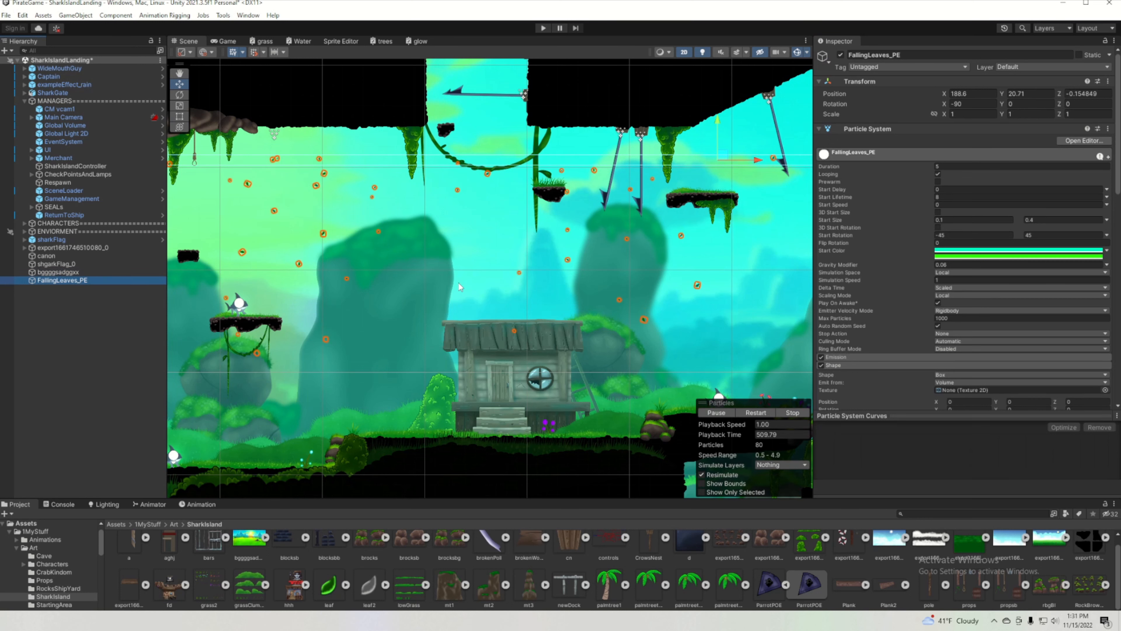
{"action": "scroll", "coordinate": [306, 294], "scroll_direction": "up", "scroll_amount": 3}
{"action": "scroll", "coordinate": [311, 302], "scroll_direction": "up", "scroll_amount": 4}
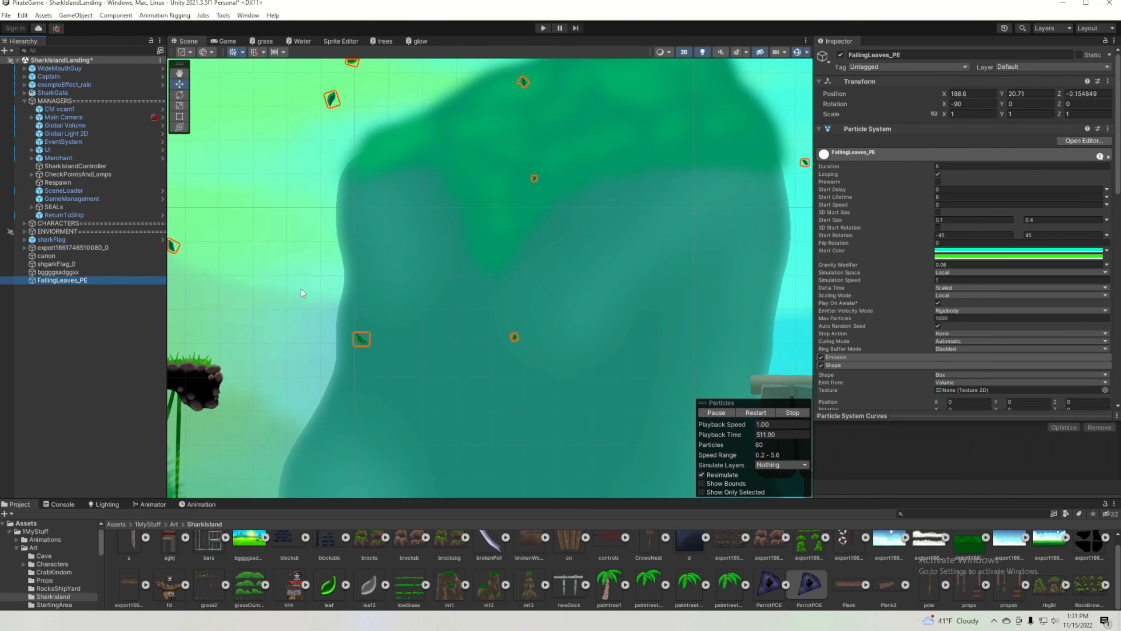
{"action": "scroll", "coordinate": [314, 289], "scroll_direction": "down", "scroll_amount": 5}
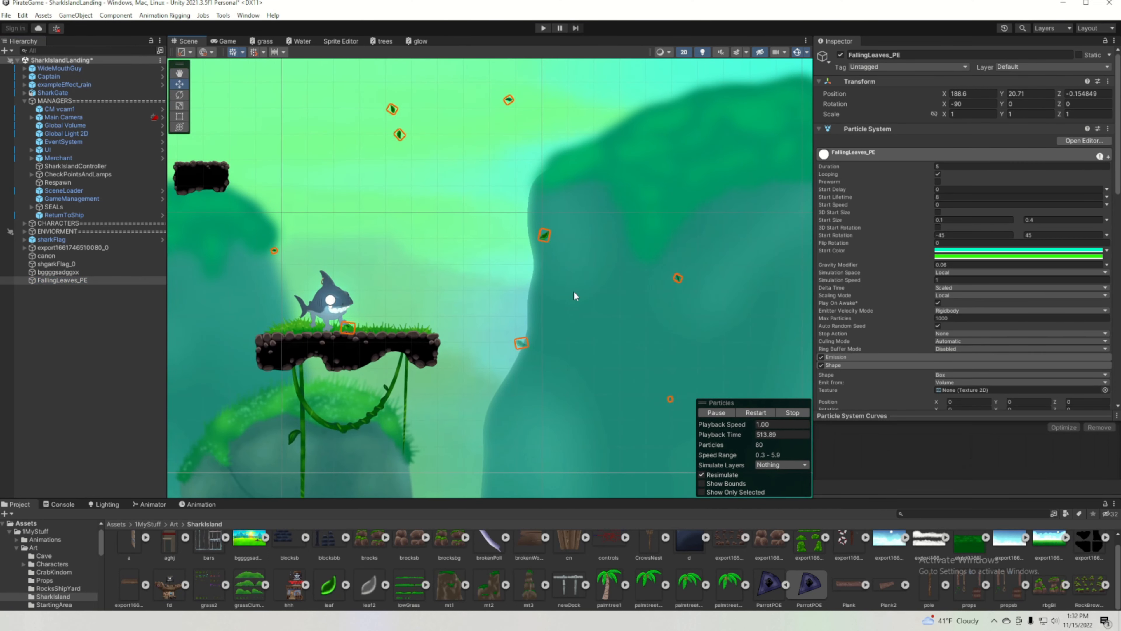
{"action": "scroll", "coordinate": [573, 291], "scroll_direction": "down", "scroll_amount": 1}
{"action": "middle_click_drag", "start_coordinate": [613, 316], "coordinate": [539, 282]}
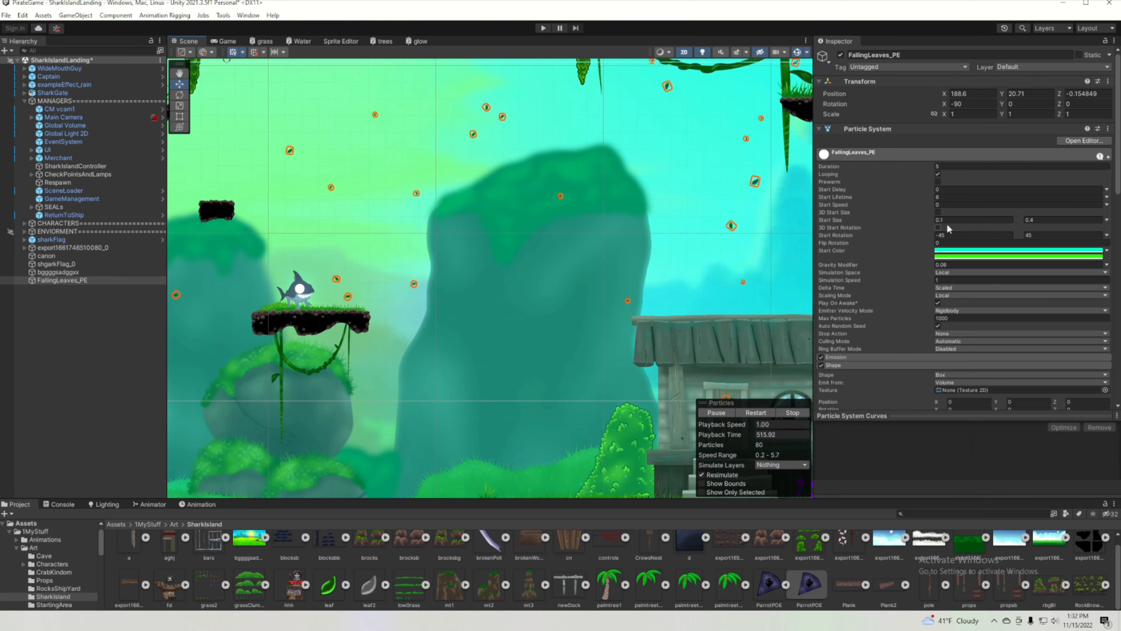
Run the level in play mode to watch the falling leaves around the pirate character.
{"action": "key", "text": "ctrl+p"}
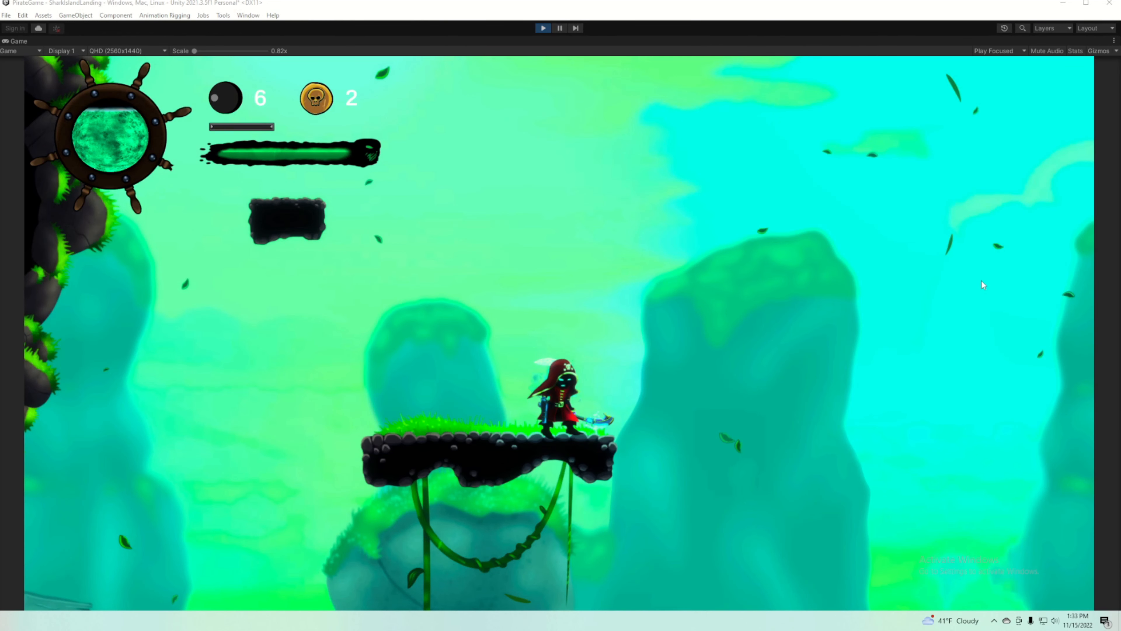
{"action": "left_click", "coordinate": [1049, 317]}
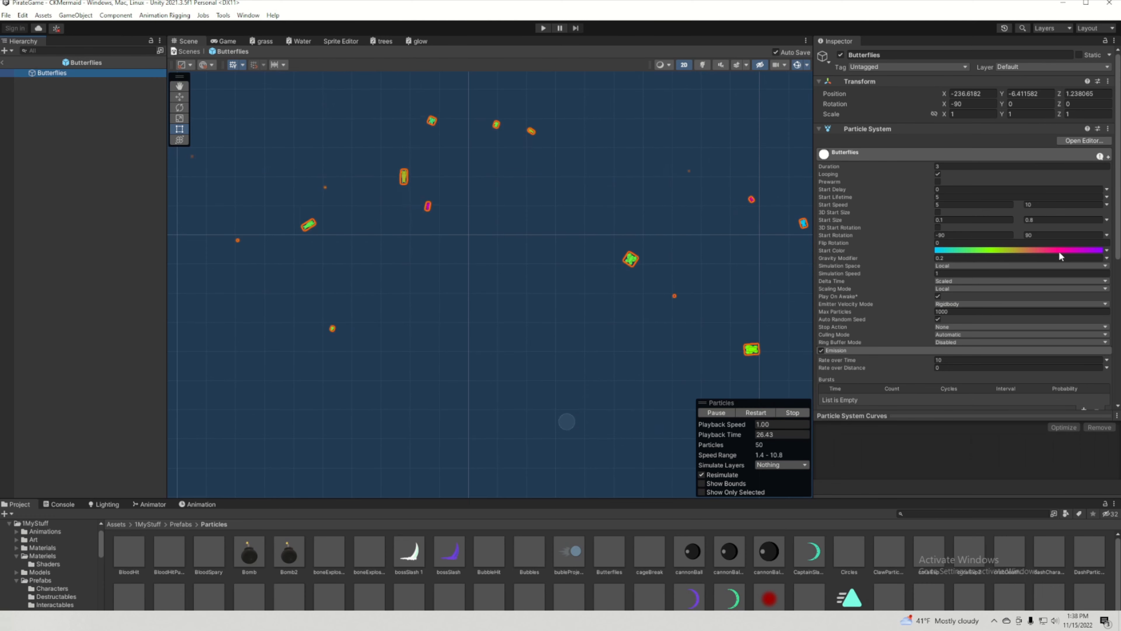
Examine the Butterflies particle system's Texture Sheet Animation sprites and Cycles, along with its other enabled modules and main settings.
{"action": "scroll", "coordinate": [1047, 276], "scroll_direction": "down", "scroll_amount": 2}
{"action": "scroll", "coordinate": [1047, 276], "scroll_direction": "down", "scroll_amount": 10}
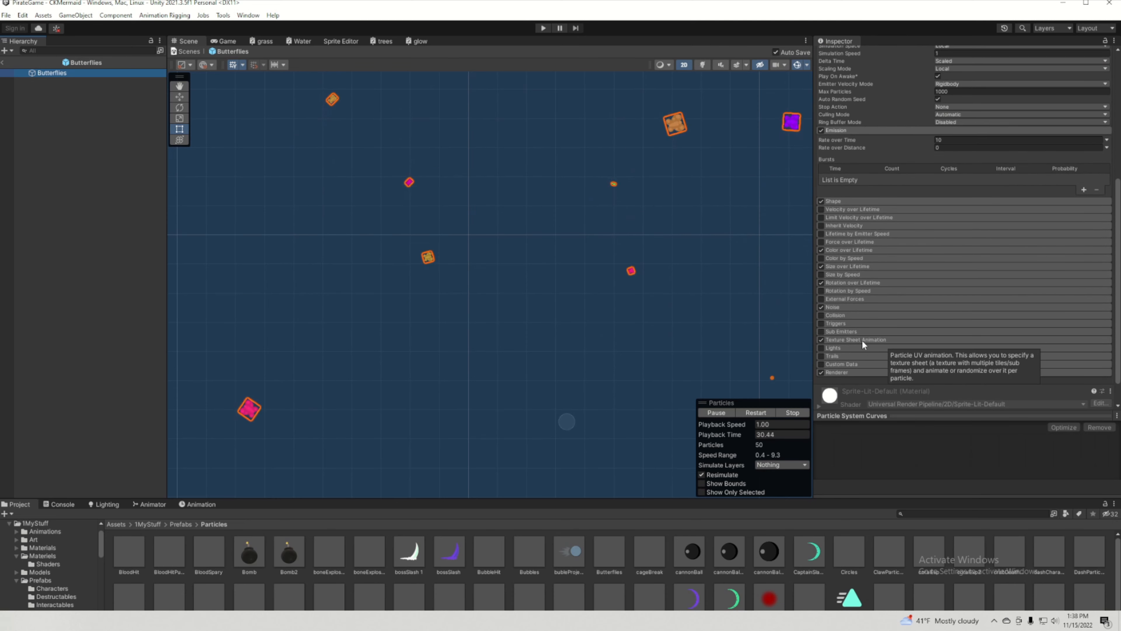
{"action": "left_click", "coordinate": [919, 339]}
{"action": "scroll", "coordinate": [940, 343], "scroll_direction": "down", "scroll_amount": 6}
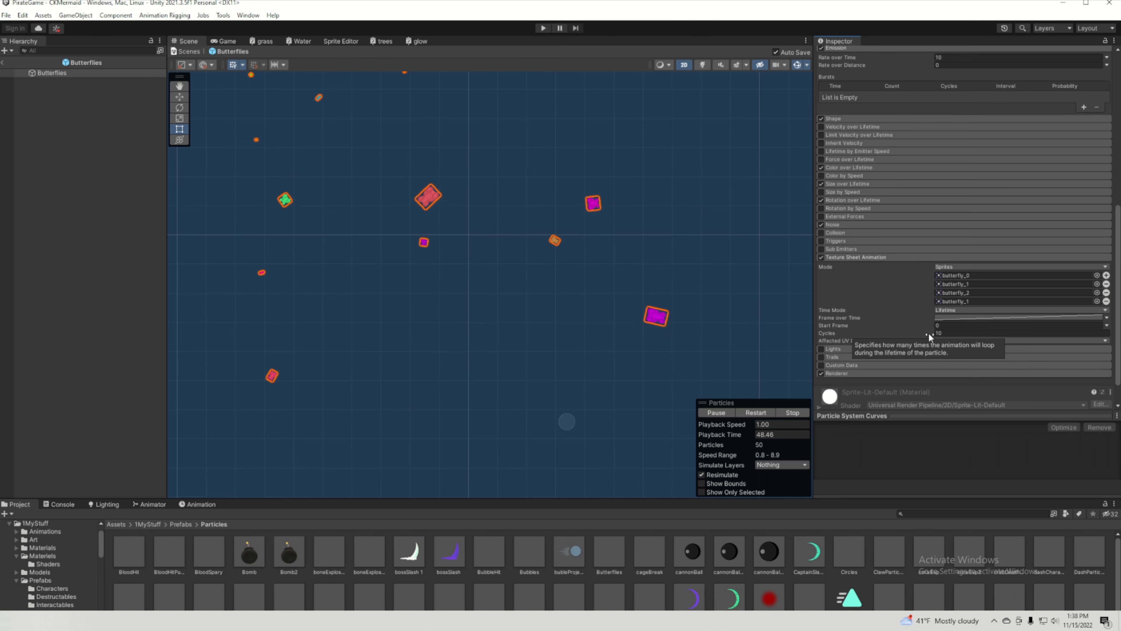
{"action": "scroll", "coordinate": [928, 333], "scroll_direction": "up", "scroll_amount": 4}
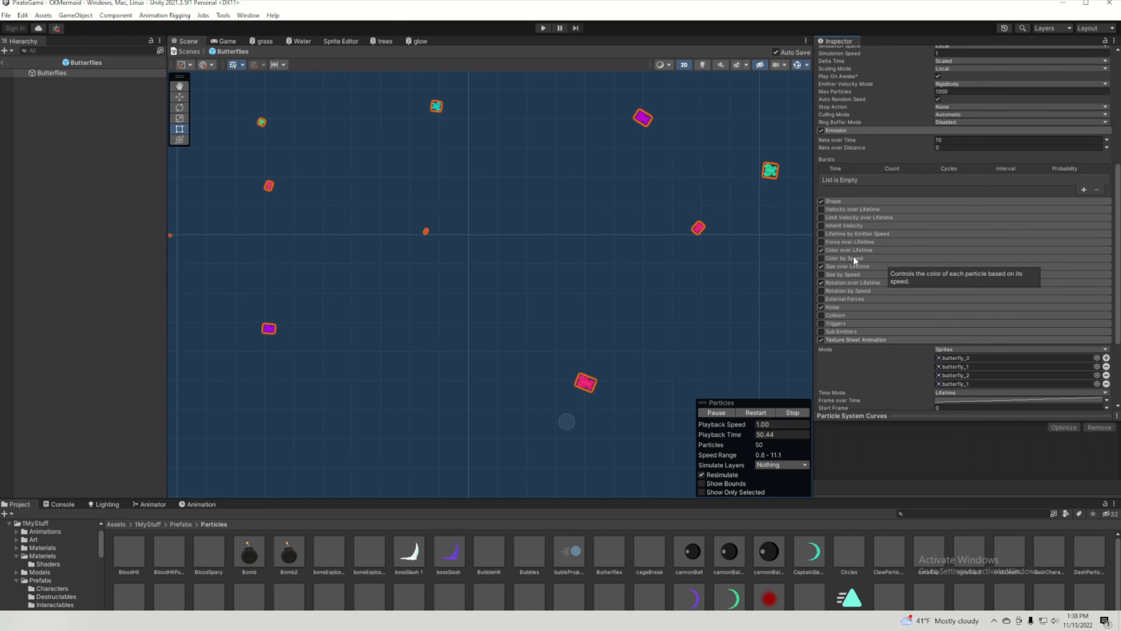
{"action": "scroll", "coordinate": [877, 281], "scroll_direction": "up", "scroll_amount": 7}
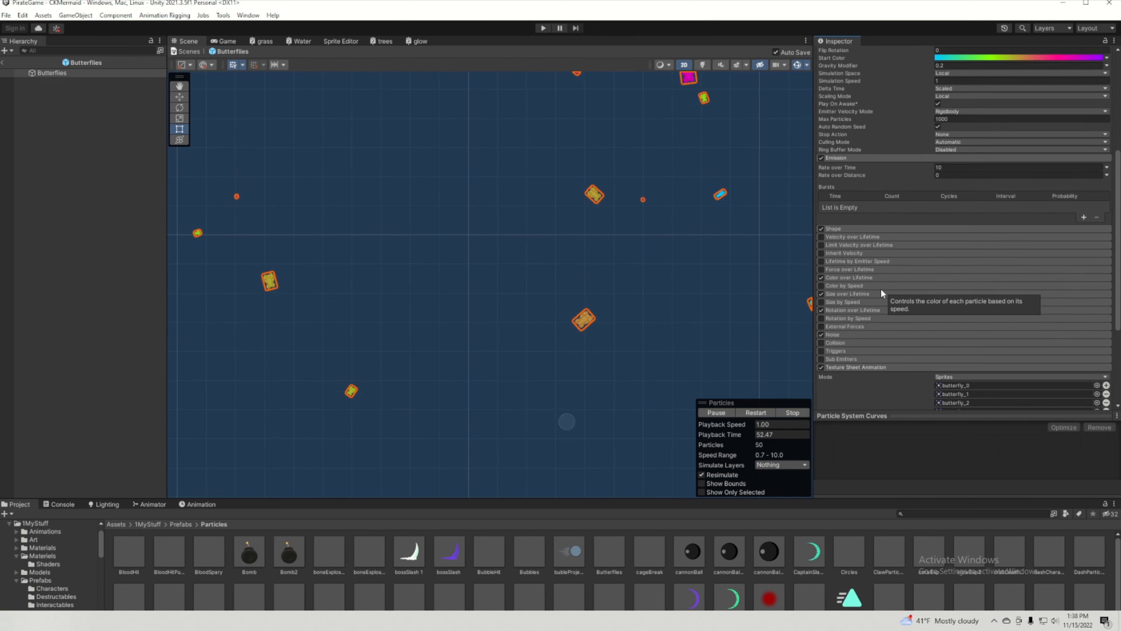
{"action": "scroll", "coordinate": [883, 297], "scroll_direction": "up", "scroll_amount": 3}
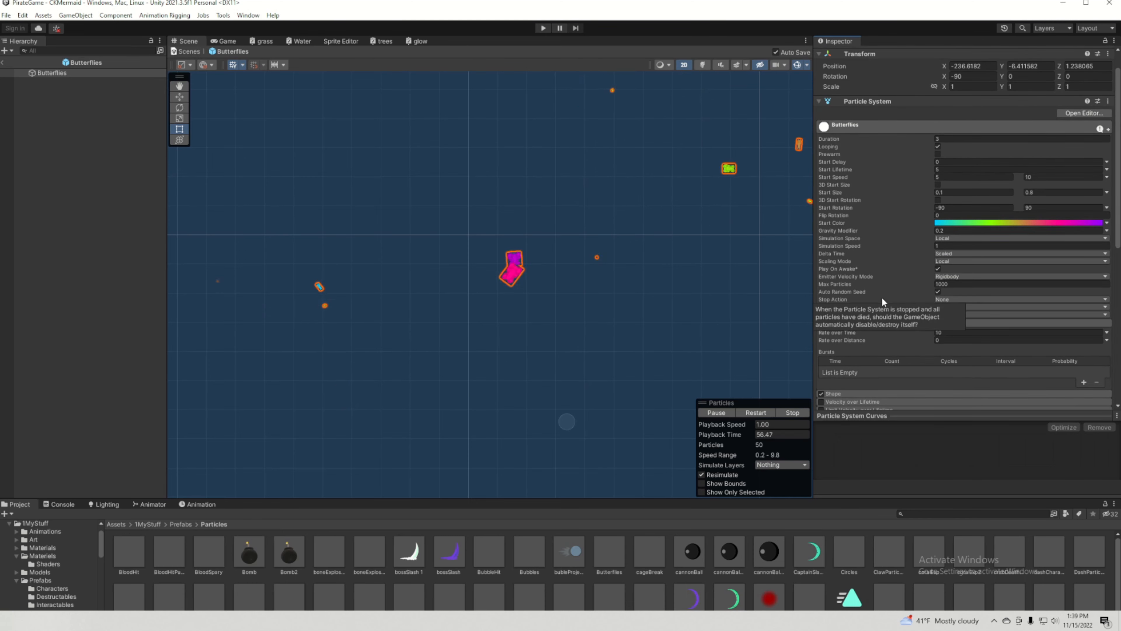
Set the Emission module's Rate over Time to 1 for the Butterflies particle system.
{"action": "scroll", "coordinate": [886, 327], "scroll_direction": "down", "scroll_amount": 7}
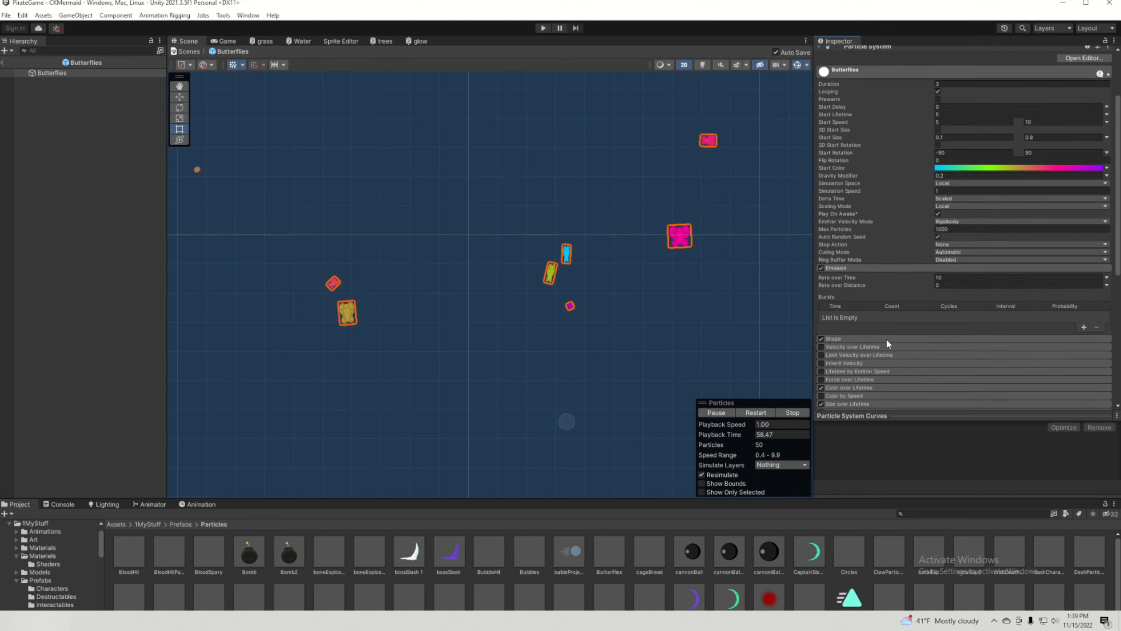
{"action": "left_click", "coordinate": [961, 194]}
{"action": "type", "text": "1"}
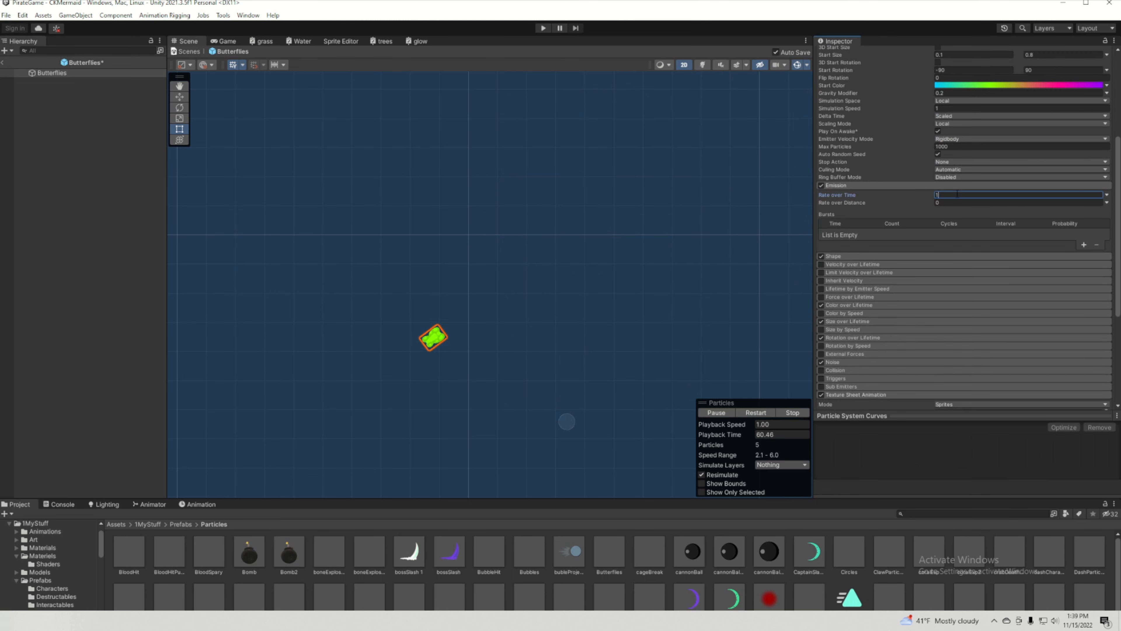